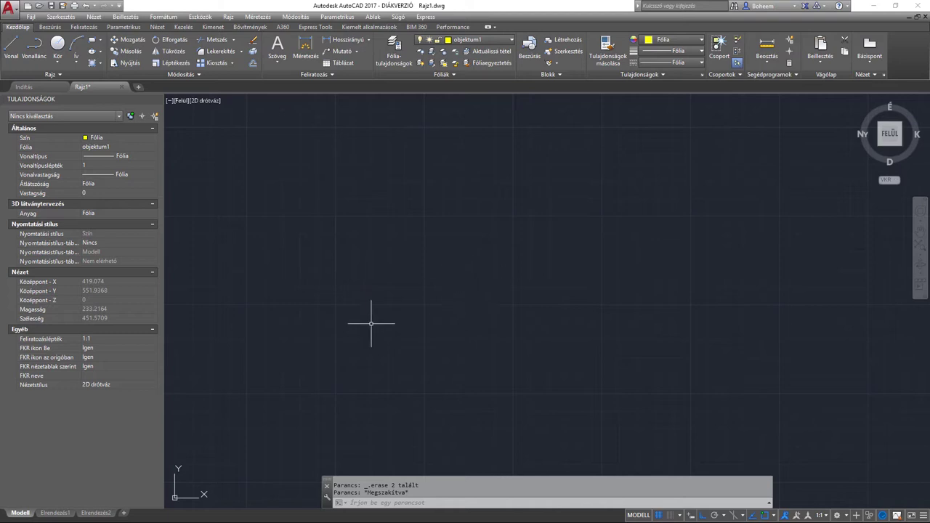
# Pan the empty top view slightly.
pyautogui.moveTo(434, 293); pyautogui.dragTo(385, 282, button='middle')
# Start a polyline (V) and draw the 100-unit top side and 50-unit right side.
pyautogui.write('vl')
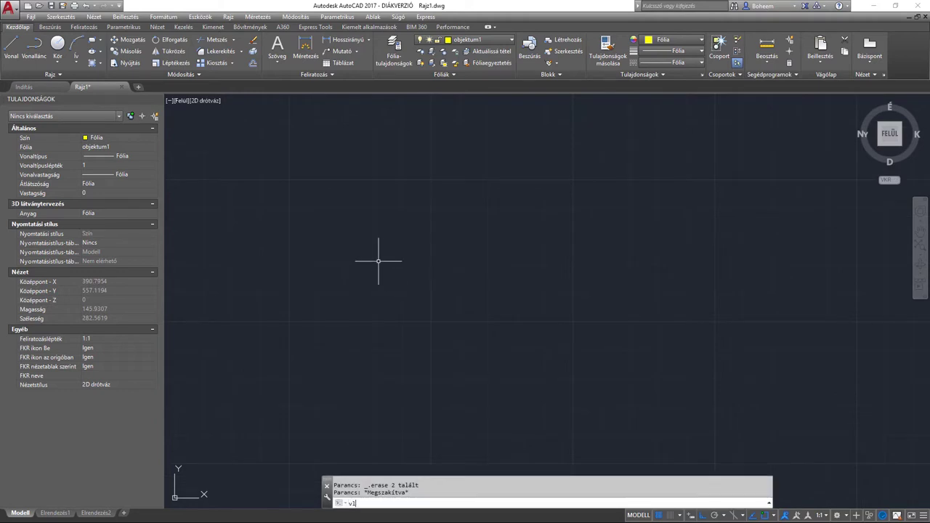
pyautogui.press('Return')
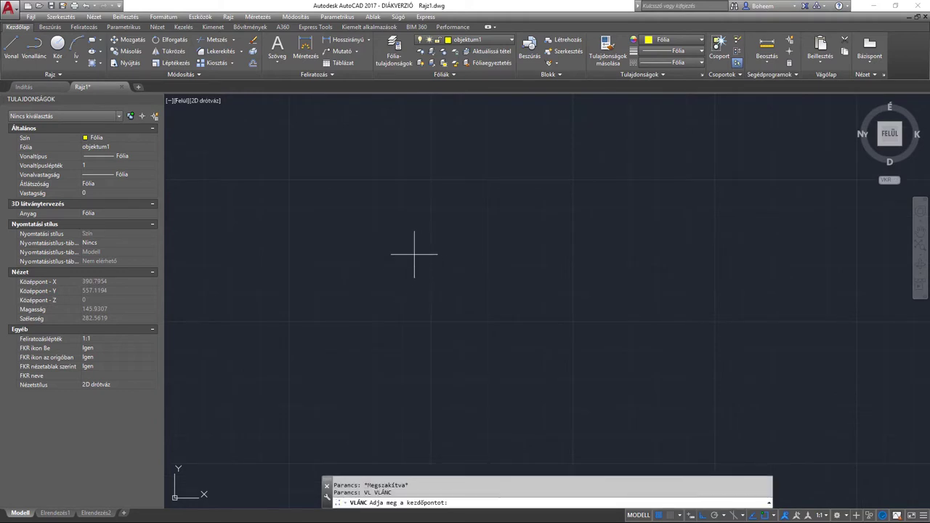
pyautogui.click(413, 254)
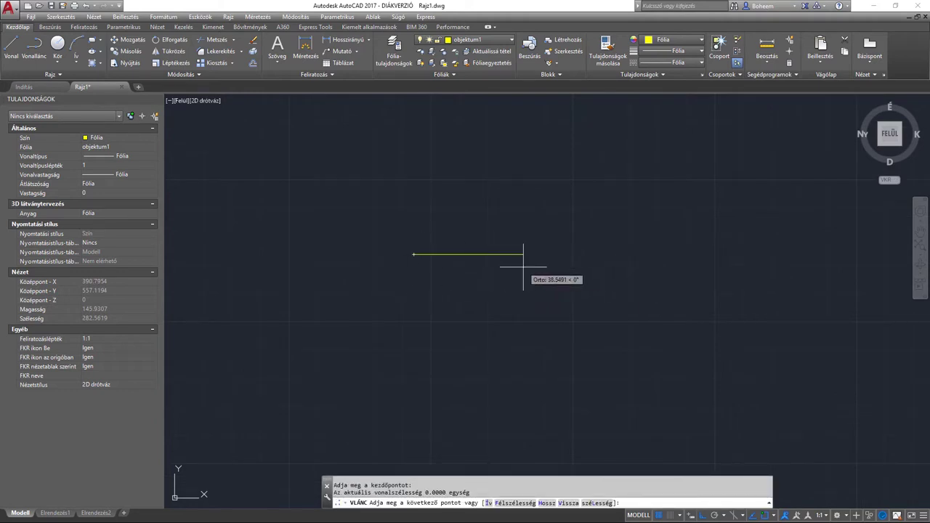
pyautogui.write('100')
pyautogui.press('Return')
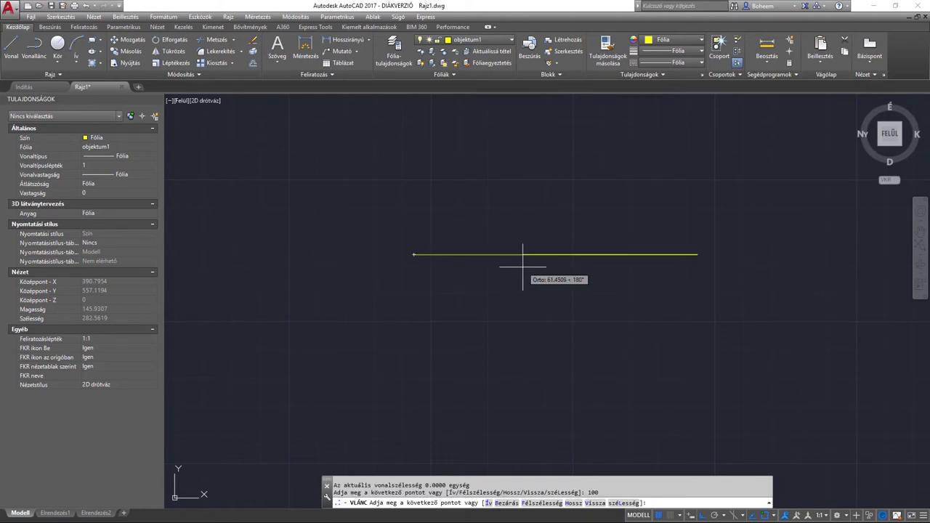
pyautogui.scroll(2, 535, 270)
pyautogui.moveTo(784, 395); pyautogui.dragTo(740, 324, button='middle')
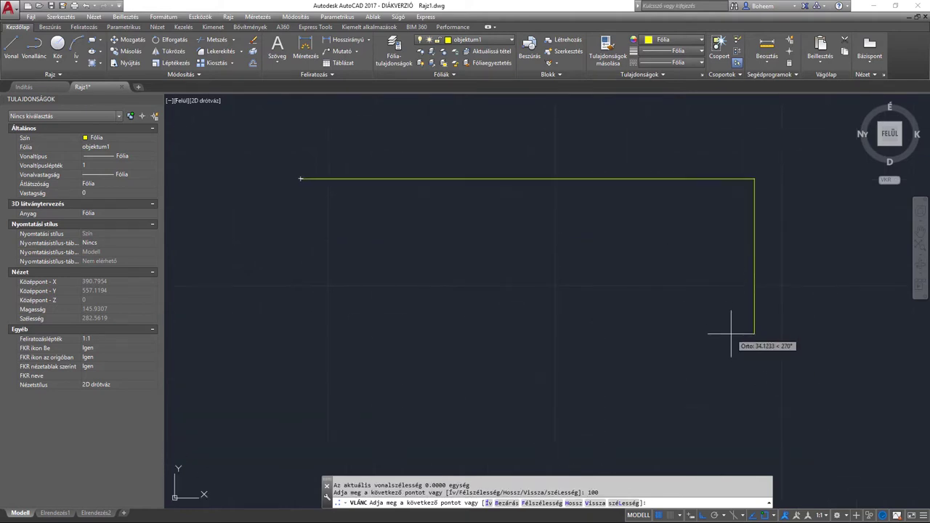
pyautogui.write('50')
pyautogui.press('Return')
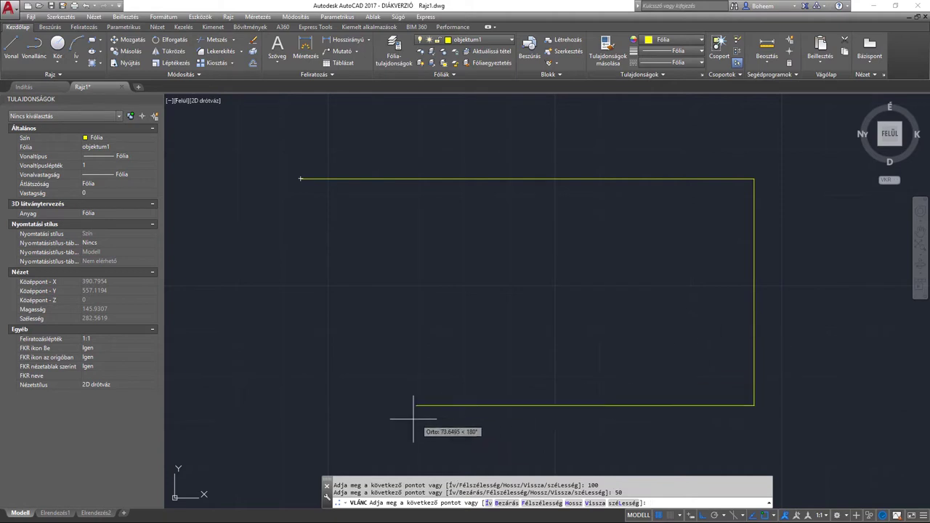
# Draw the bottom and left sides back to the start, finishing the rectangle, and centre it.
pyautogui.moveTo(359, 393); pyautogui.dragTo(386, 394, button='middle')
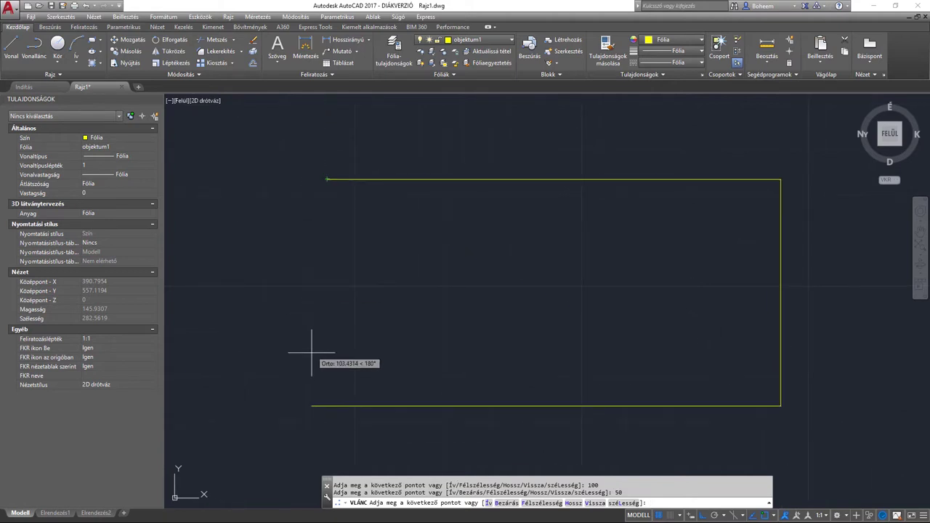
pyautogui.click(327, 406)
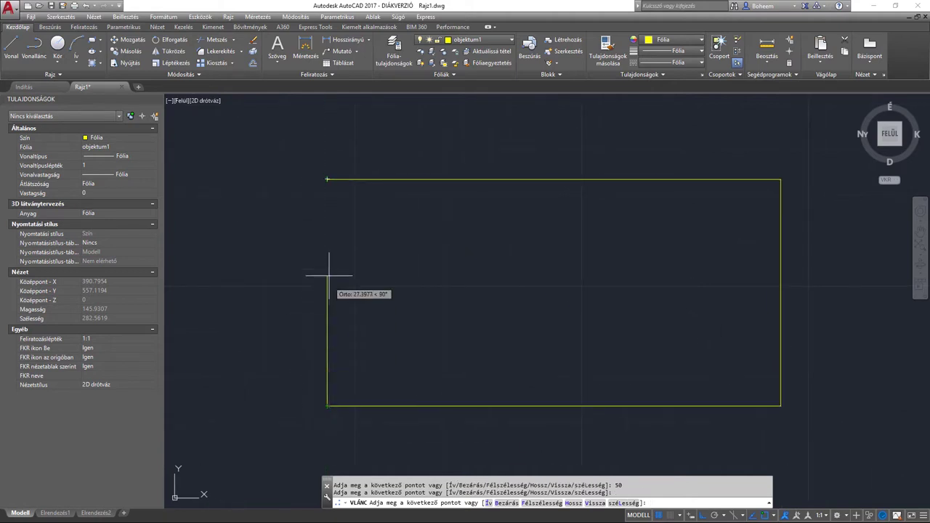
pyautogui.click(328, 180)
pyautogui.press('Return')
pyautogui.moveTo(357, 262)
pyautogui.mouseDown(button='middle')
pyautogui.moveTo(402, 241)
pyautogui.moveTo(361, 249)
pyautogui.mouseUp(button='middle')
pyautogui.moveTo(649, 279); pyautogui.dragTo(565, 278, button='middle')
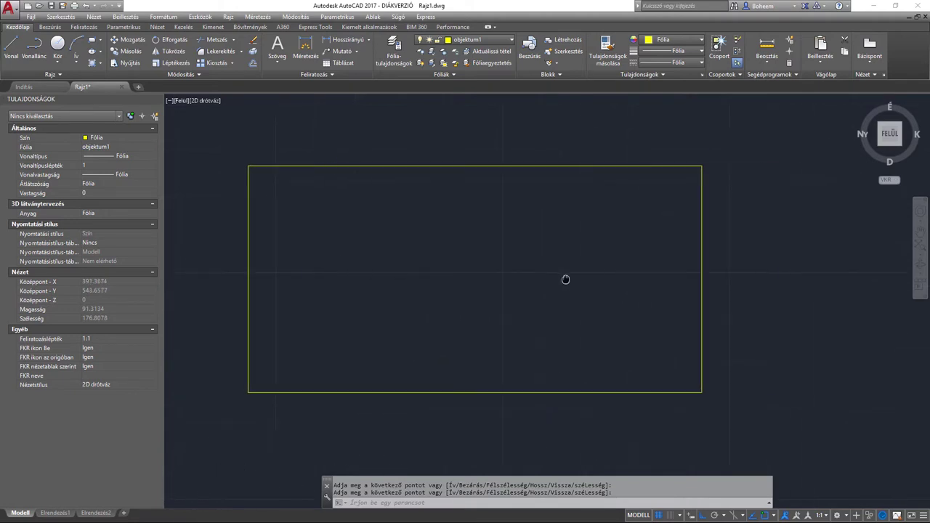
# In southwest isometric view, set the rectangle polyline's thickness to 50.
pyautogui.click(877, 145)
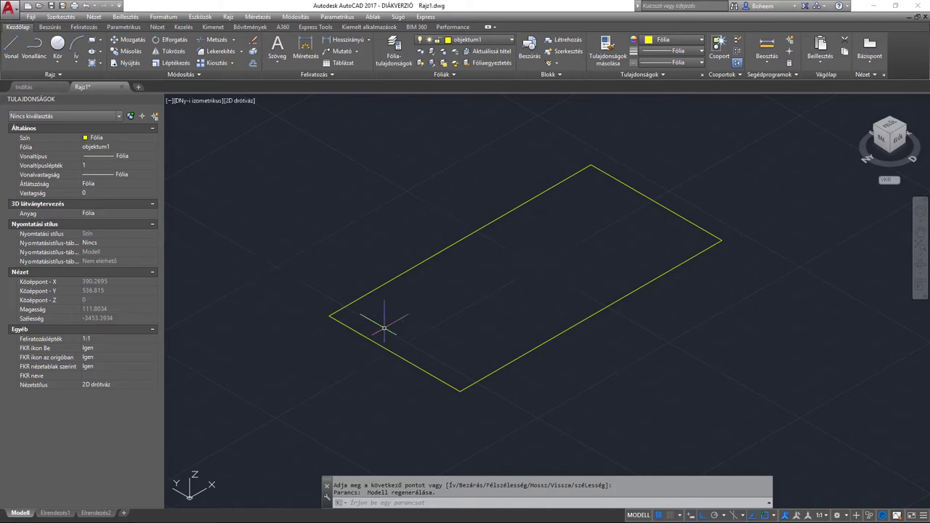
pyautogui.click(372, 292)
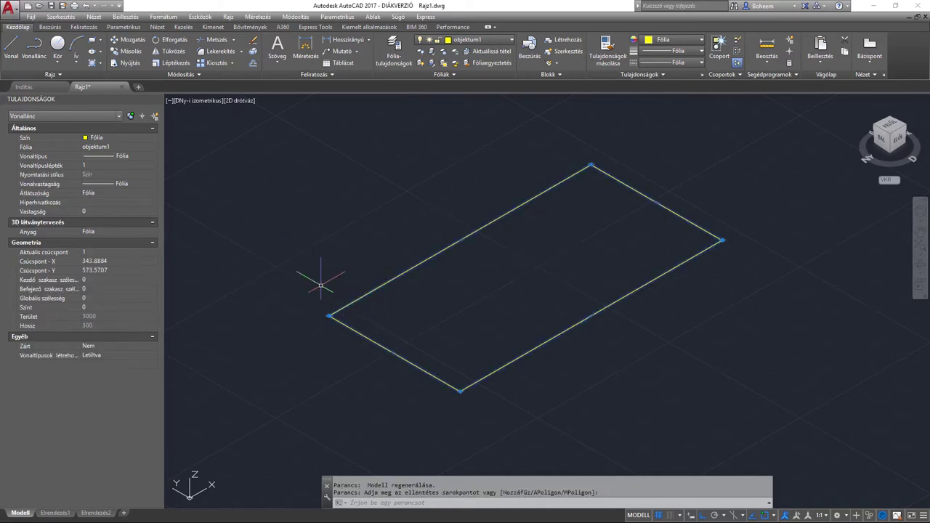
pyautogui.click(117, 211)
pyautogui.write('5')
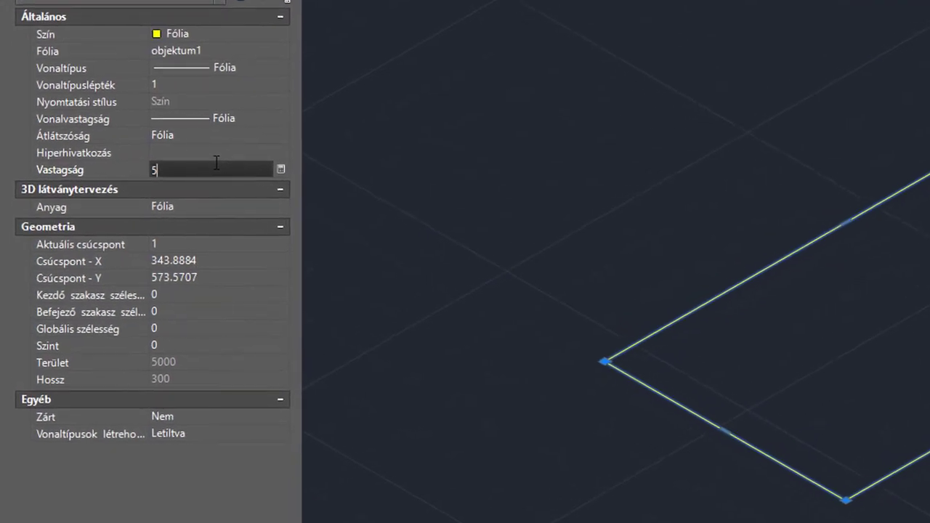
pyautogui.write('0')
pyautogui.press('Return')
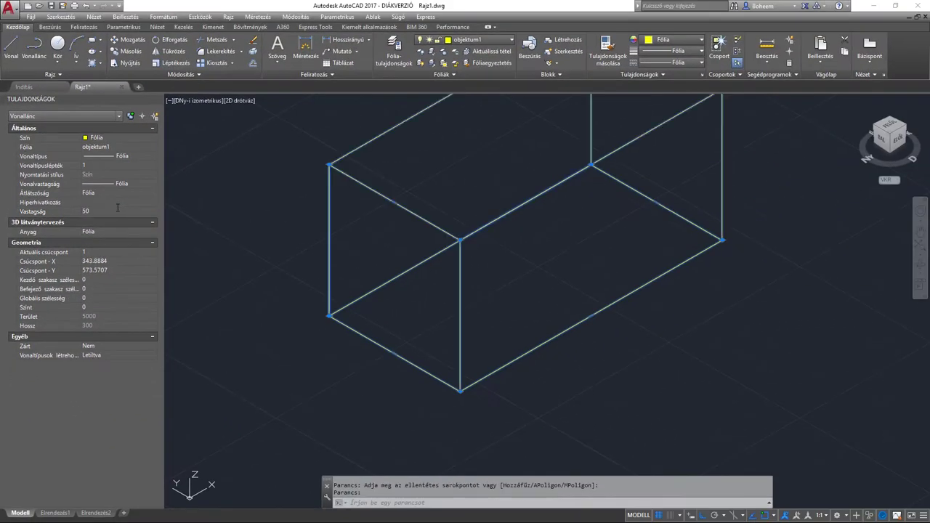
pyautogui.press('Escape')
pyautogui.scroll(-1, 685, 228)
pyautogui.scroll(-1, 582, 262)
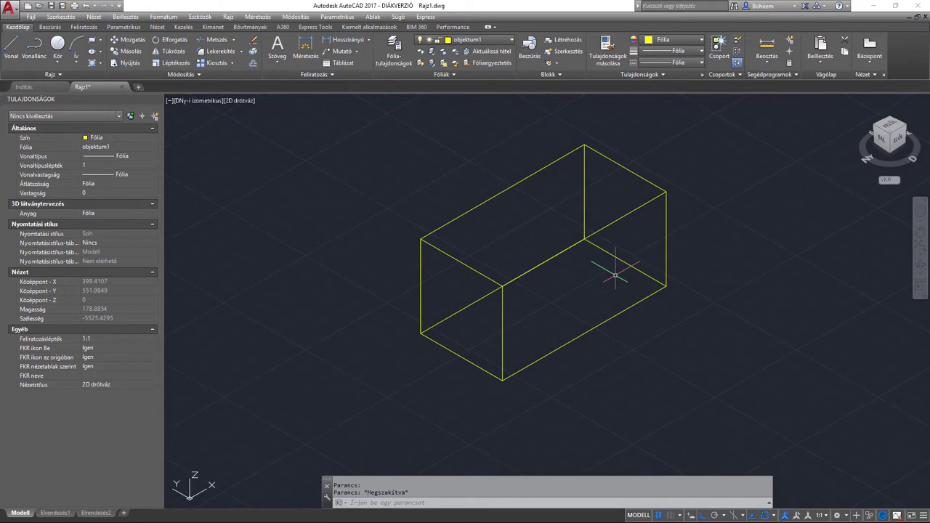
# Switch the viewport to the Koncepcionális (Conceptual) visual style.
pyautogui.click(240, 101)
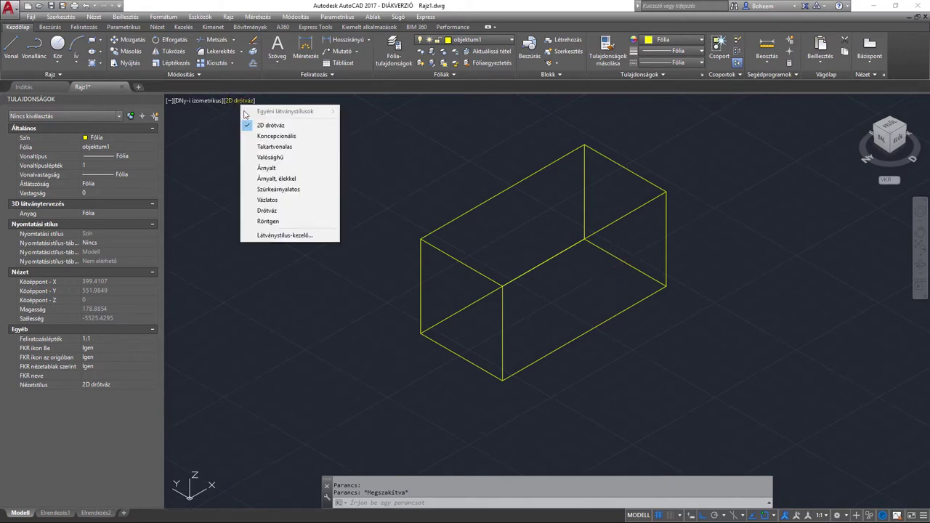
pyautogui.click(268, 137)
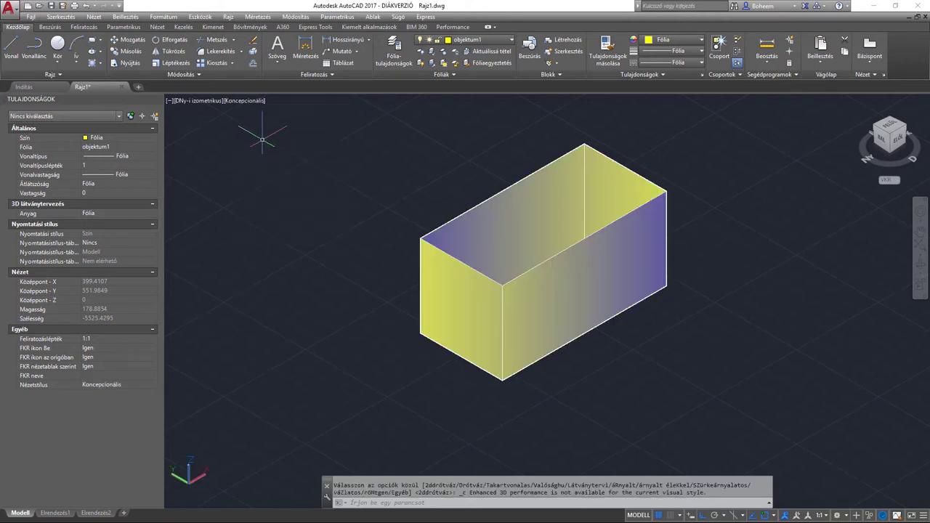
pyautogui.moveTo(541, 272); pyautogui.dragTo(531, 280, button='middle')
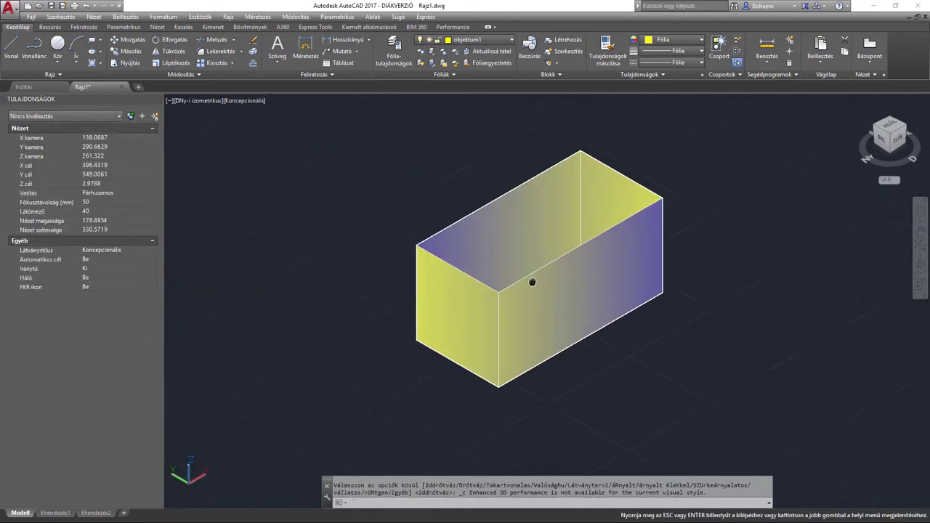
# Orbit the view to look down into the box's open top.
pyautogui.click(919, 268)
pyautogui.moveTo(542, 276)
pyautogui.mouseDown()
pyautogui.moveTo(552, 288)
pyautogui.moveTo(563, 269)
pyautogui.mouseUp()
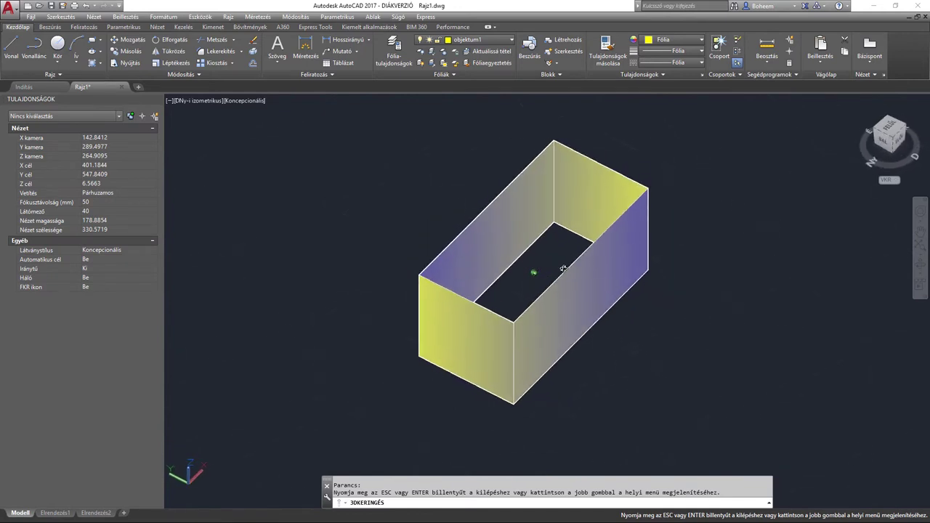
pyautogui.press('Escape')
pyautogui.moveTo(553, 266); pyautogui.dragTo(490, 251, button='middle')
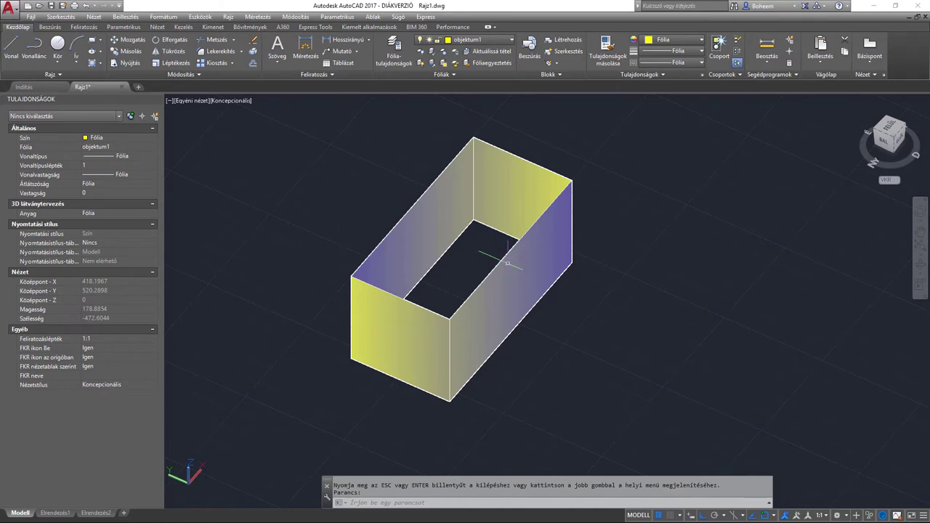
pyautogui.moveTo(507, 260)
pyautogui.mouseDown(button='middle')
pyautogui.moveTo(514, 264)
pyautogui.moveTo(467, 267)
pyautogui.mouseUp(button='middle')
# Try Convert to Solid on the box walls, which fails because the polyline is open.
pyautogui.click(491, 282)
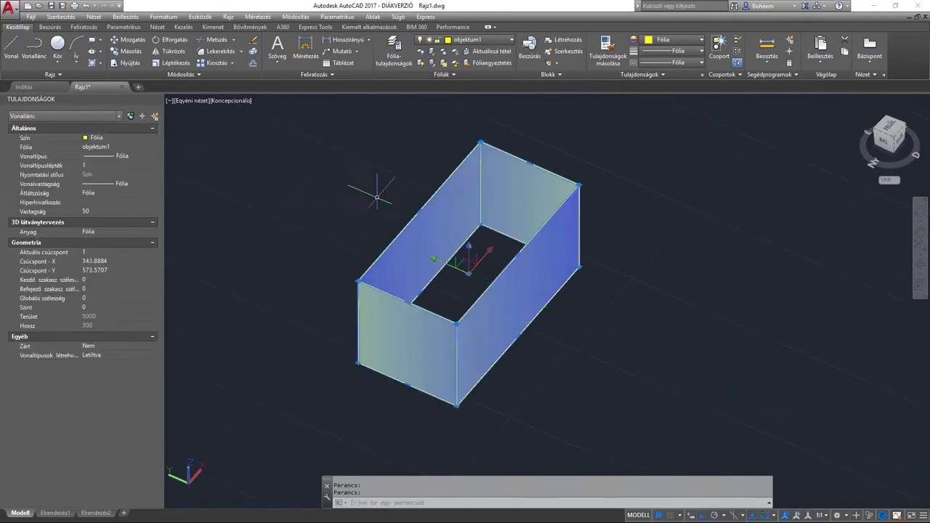
pyautogui.click(294, 17)
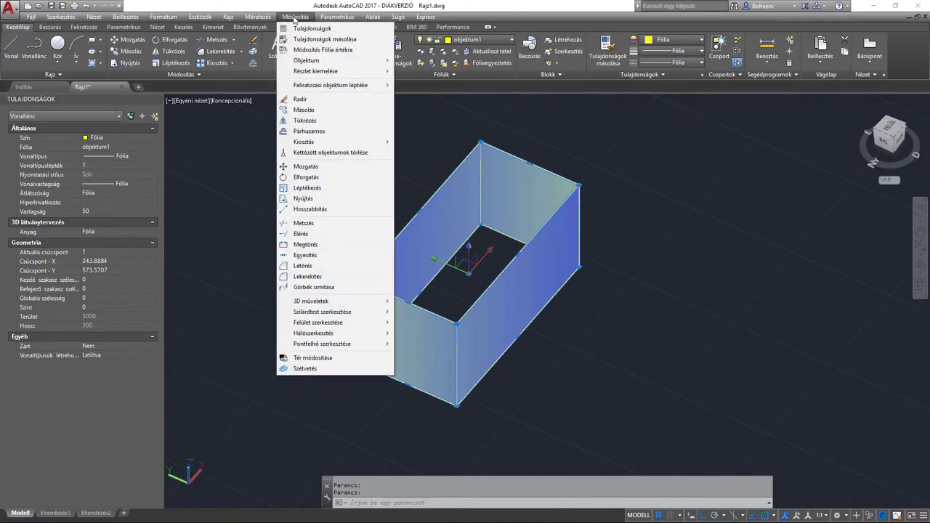
pyautogui.moveTo(311, 301)
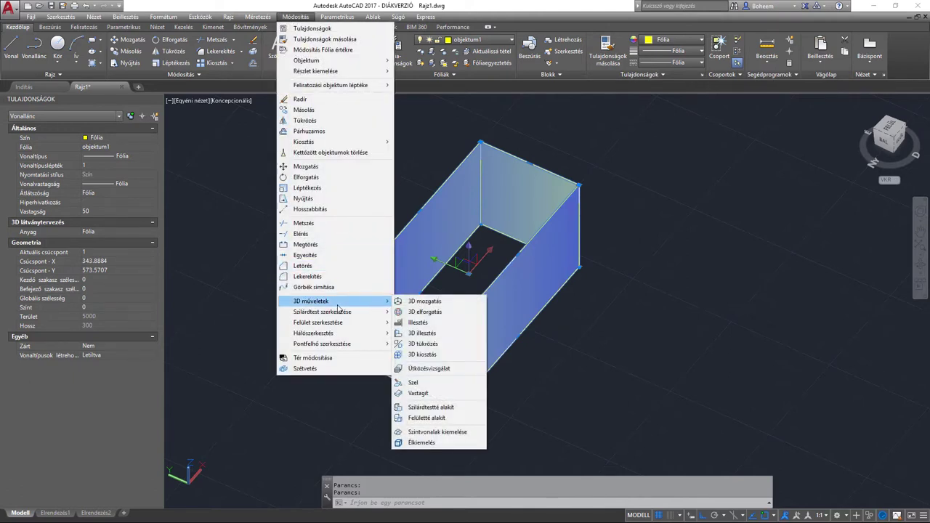
pyautogui.click(431, 406)
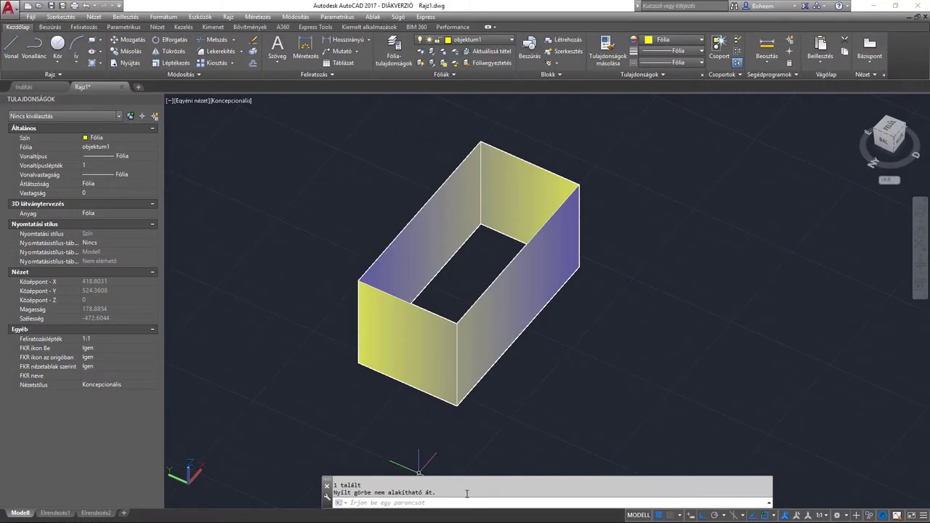
# Set the box polyline's Zárt (Closed) property to Igen.
pyautogui.click(474, 300)
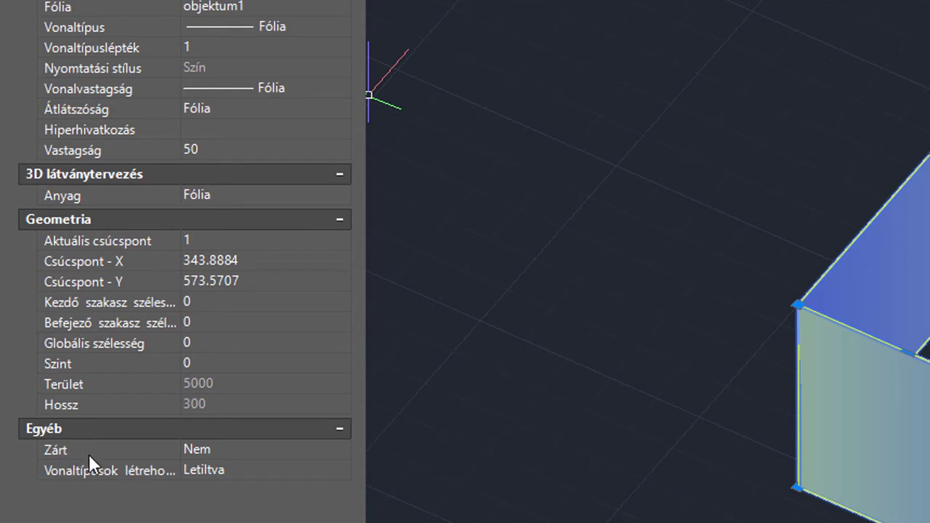
pyautogui.click(233, 446)
pyautogui.click(234, 446)
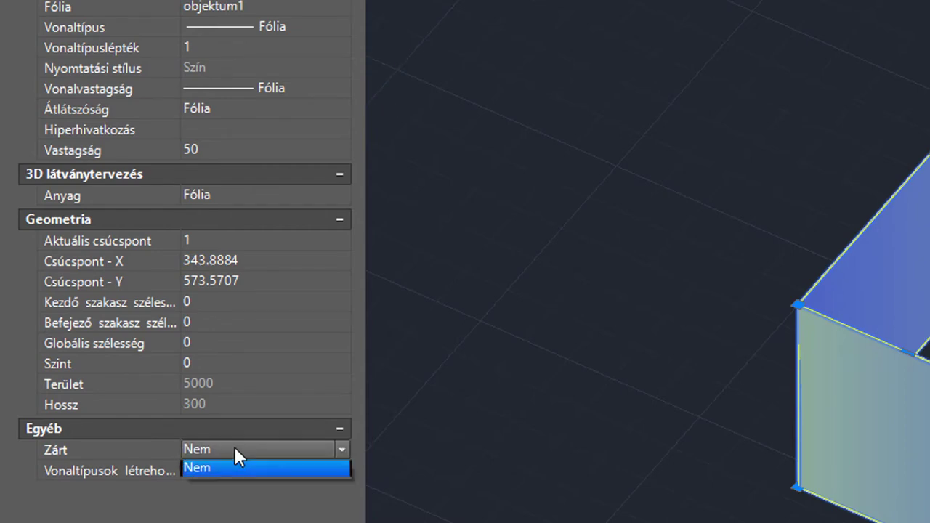
pyautogui.click(219, 457)
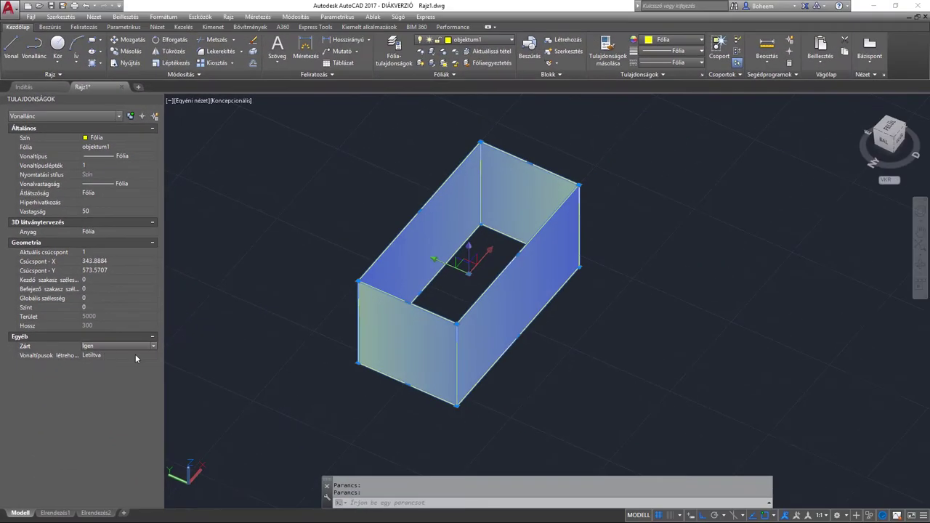
pyautogui.press('Escape')
# Convert the closed 50-high wall polyline into a 3D solid box.
pyautogui.click(396, 309)
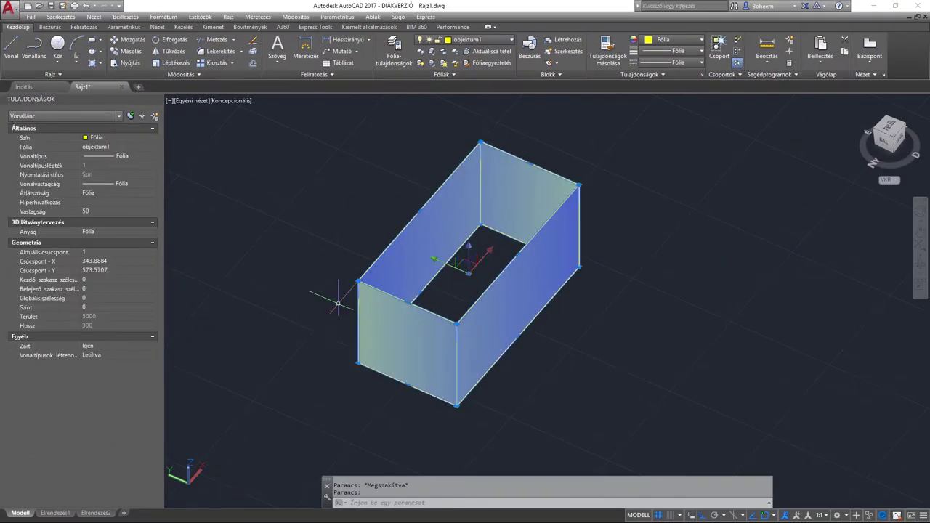
pyautogui.click(295, 16)
pyautogui.moveTo(311, 301)
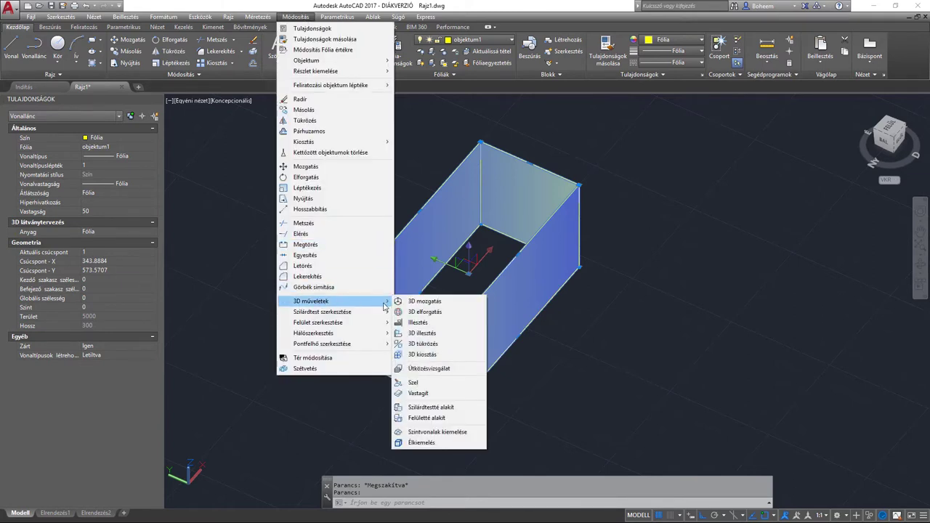
pyautogui.click(431, 407)
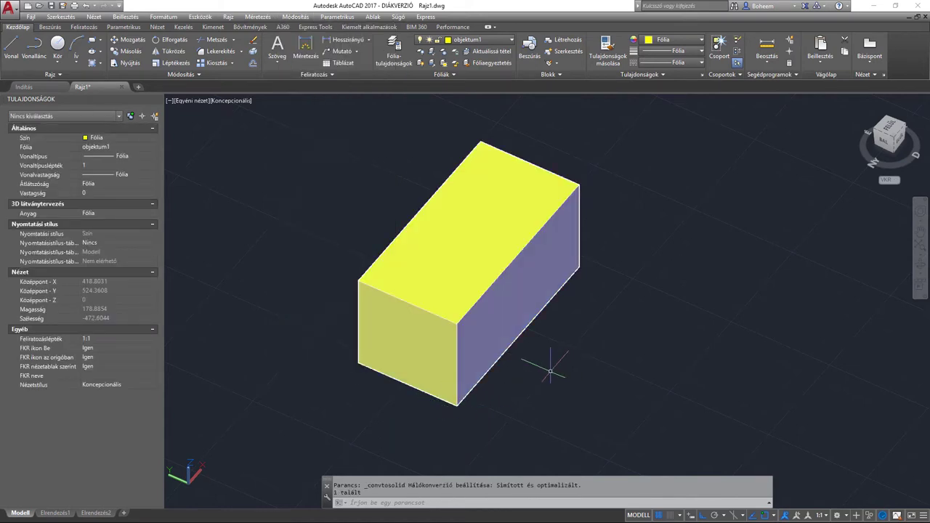
pyautogui.moveTo(550, 371); pyautogui.dragTo(498, 347, button='middle')
pyautogui.press('Escape')
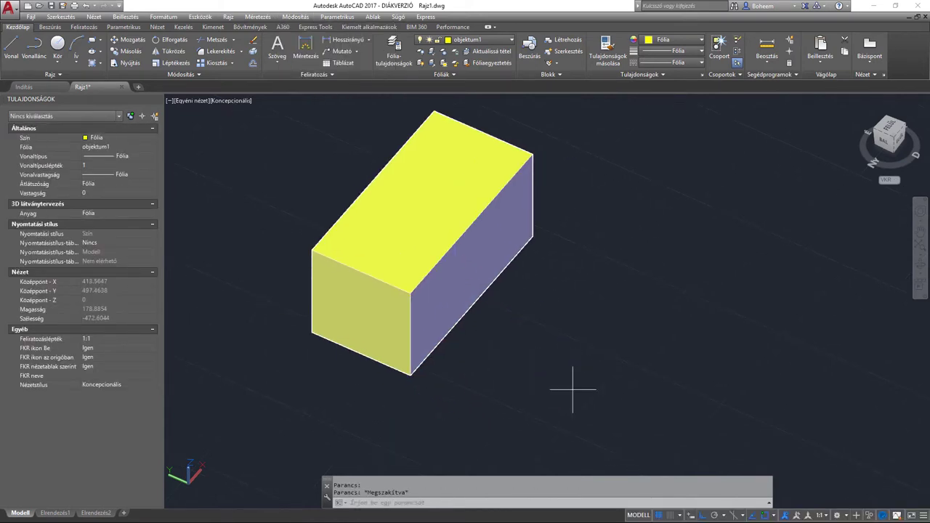
# Select the solid box to review its 3D szilárdtest properties, then deselect and recentre.
pyautogui.click(574, 390)
pyautogui.click(309, 104)
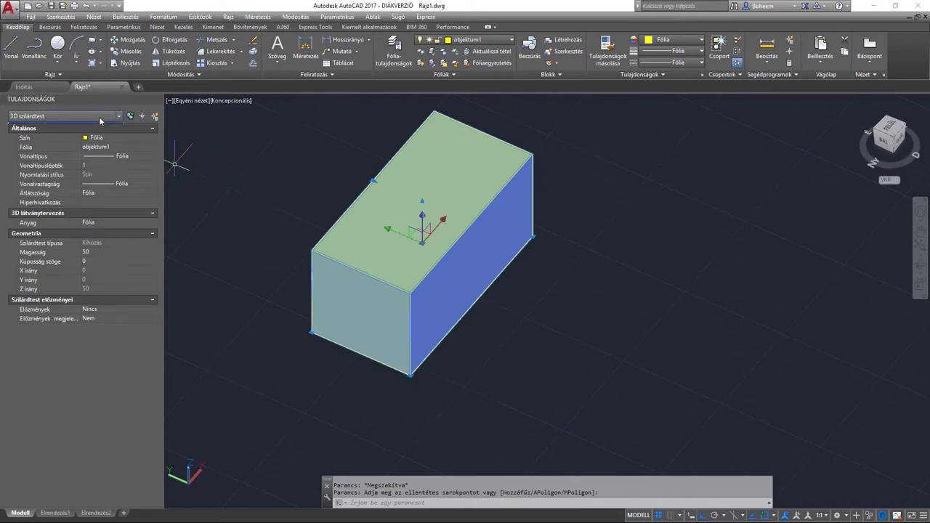
pyautogui.click(101, 117)
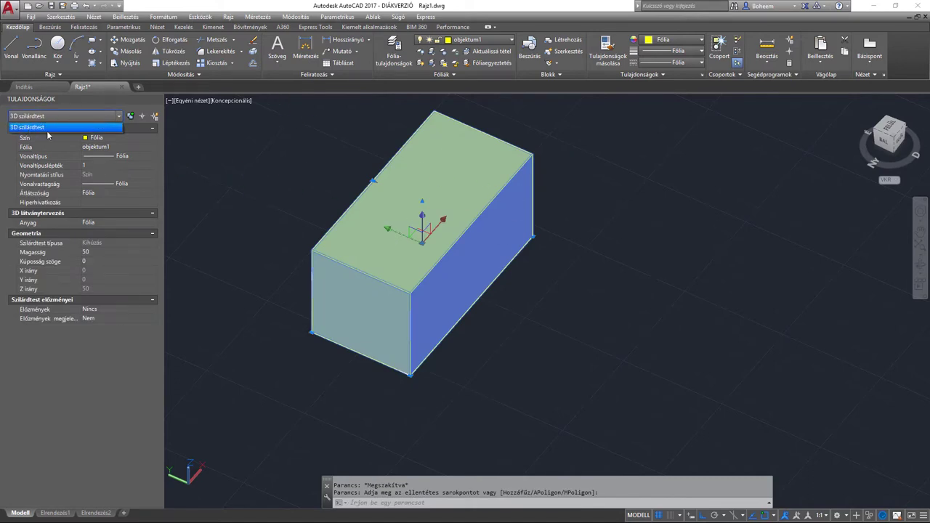
pyautogui.click(38, 128)
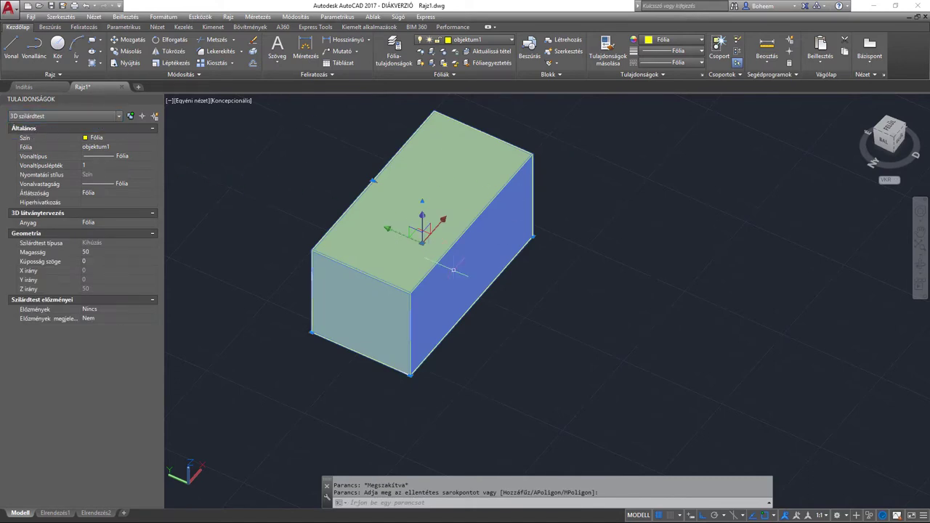
pyautogui.press('Escape')
pyautogui.scroll(-3, 623, 307)
pyautogui.press('Escape')
pyautogui.moveTo(602, 284)
pyautogui.mouseDown(button='middle')
pyautogui.moveTo(564, 280)
pyautogui.moveTo(573, 258)
pyautogui.moveTo(545, 275)
pyautogui.mouseUp(button='middle')
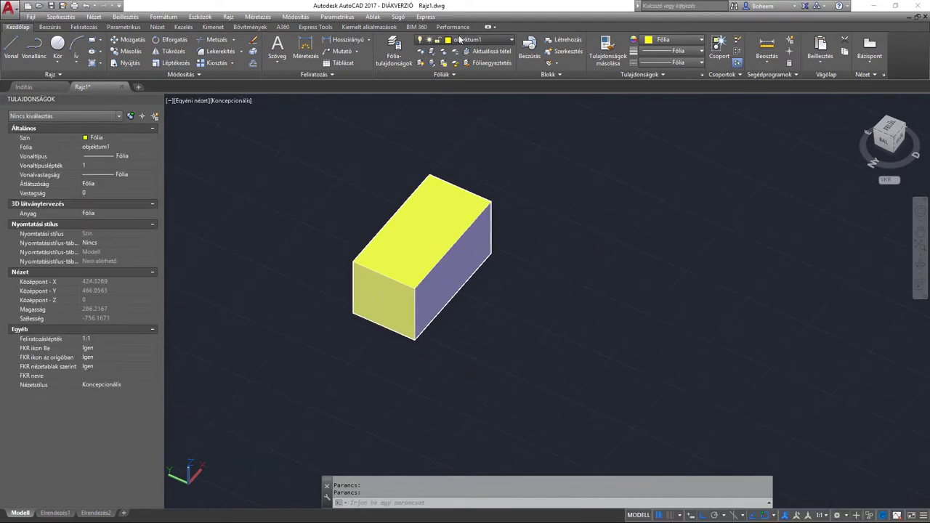
# Make objektum2 the current layer.
pyautogui.click(460, 39)
pyautogui.click(472, 91)
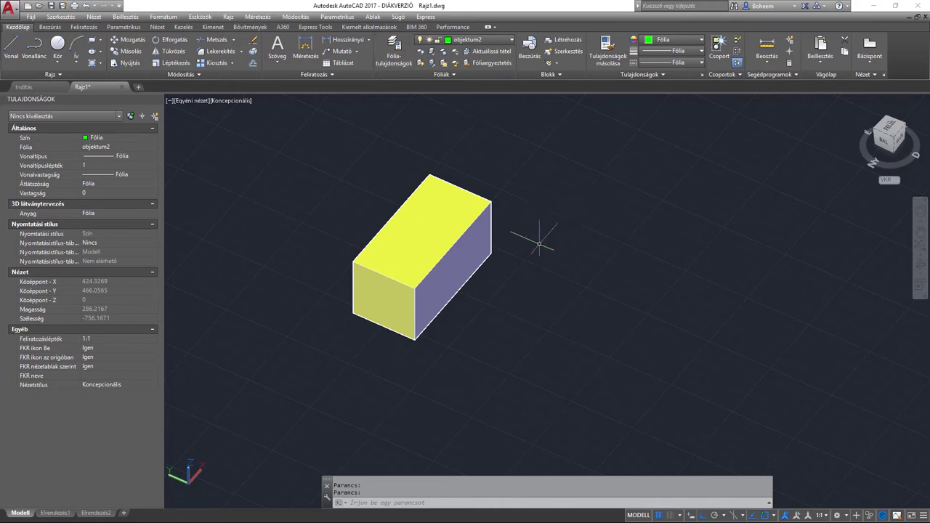
pyautogui.scroll(2, 429, 177)
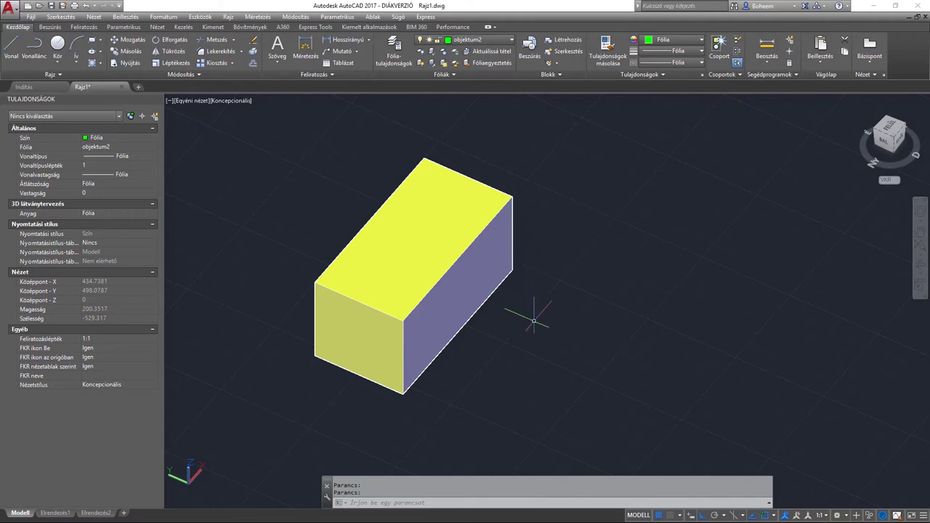
pyautogui.moveTo(518, 311); pyautogui.dragTo(526, 307, button='middle')
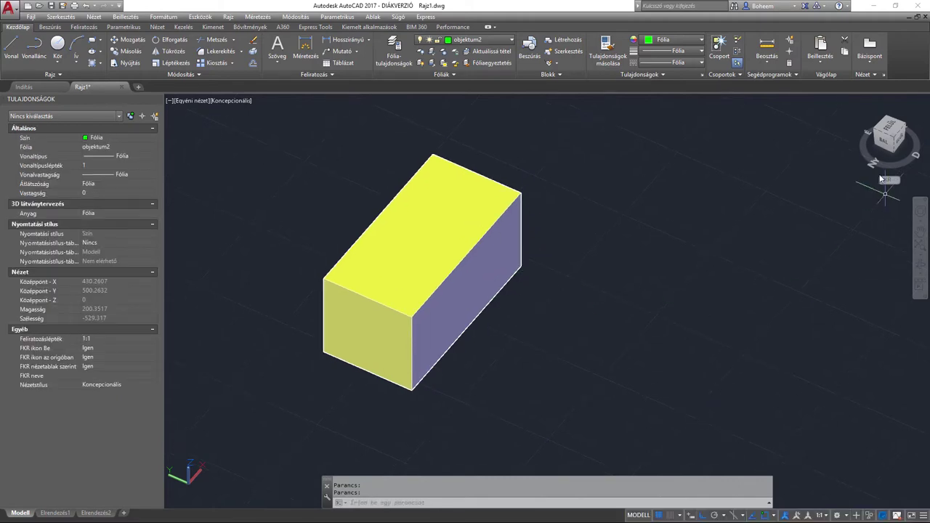
# Draw a radius-25 circle (K) in front of the box and select it.
pyautogui.click(898, 140)
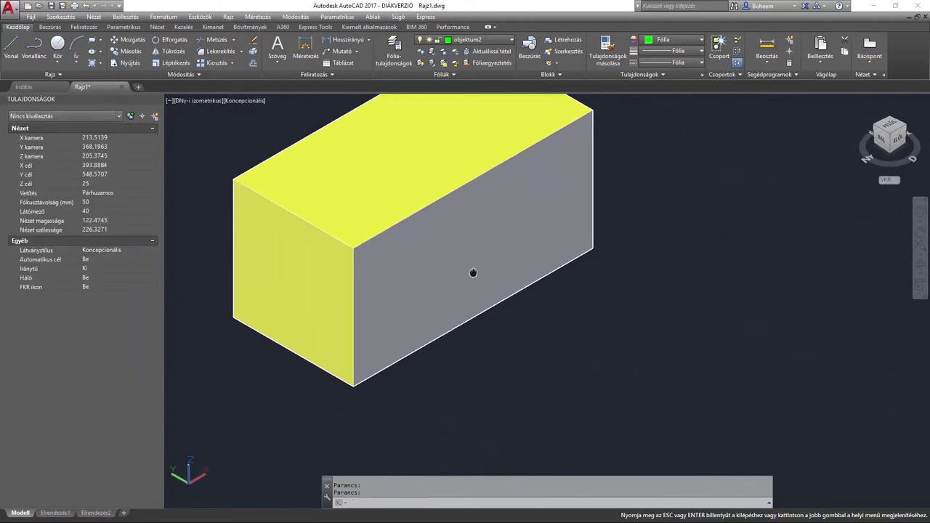
pyautogui.write('k')
pyautogui.press('Return')
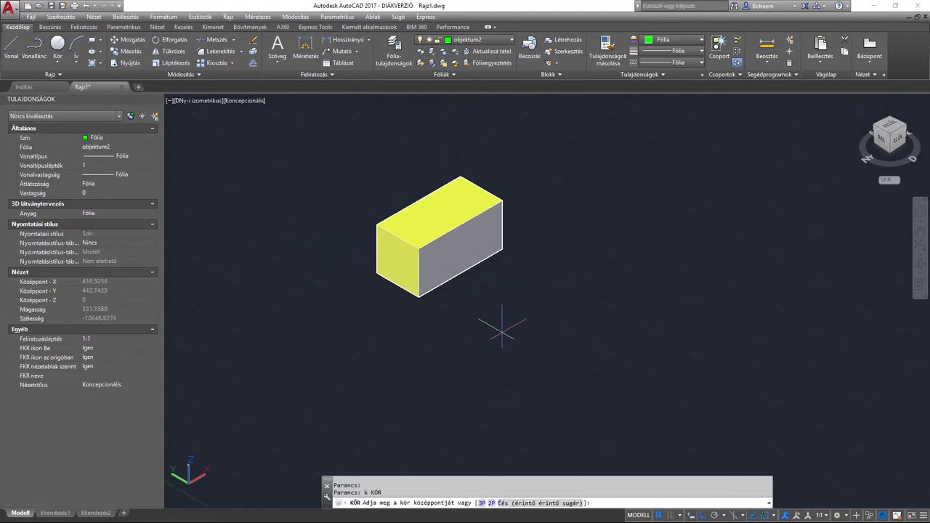
pyautogui.click(512, 311)
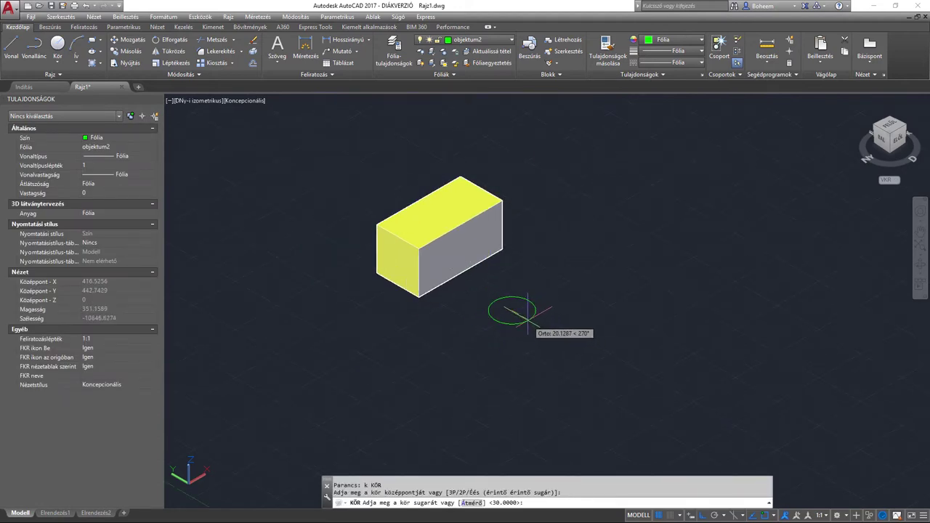
pyautogui.write('25')
pyautogui.press('Return')
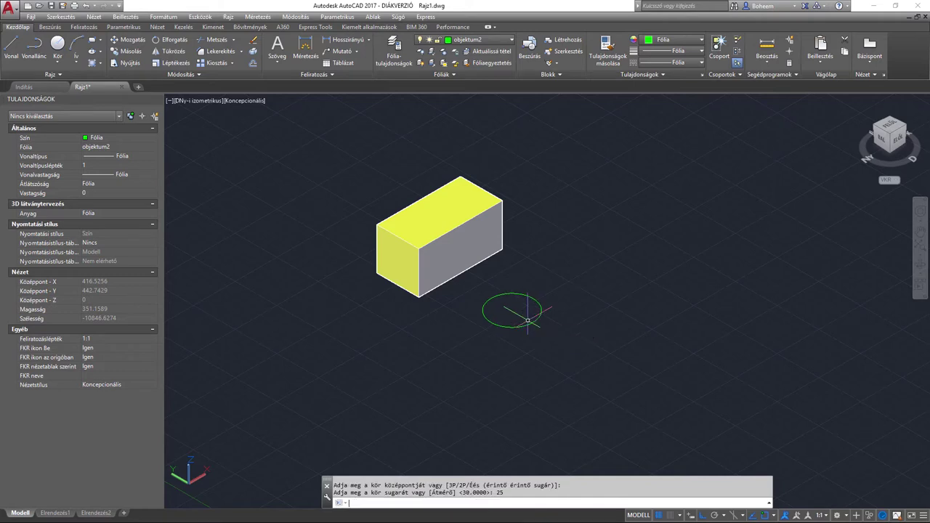
pyautogui.scroll(3, 523, 313)
pyautogui.click(525, 288)
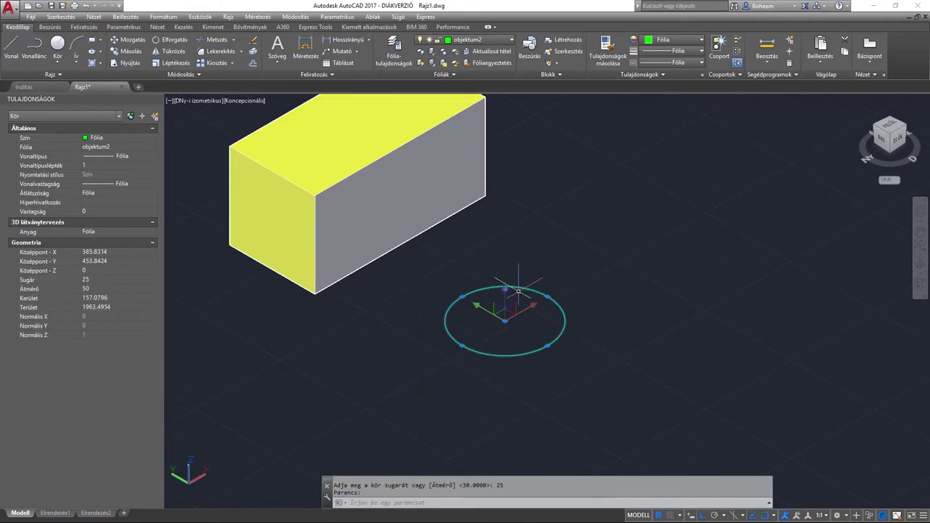
pyautogui.click(96, 210)
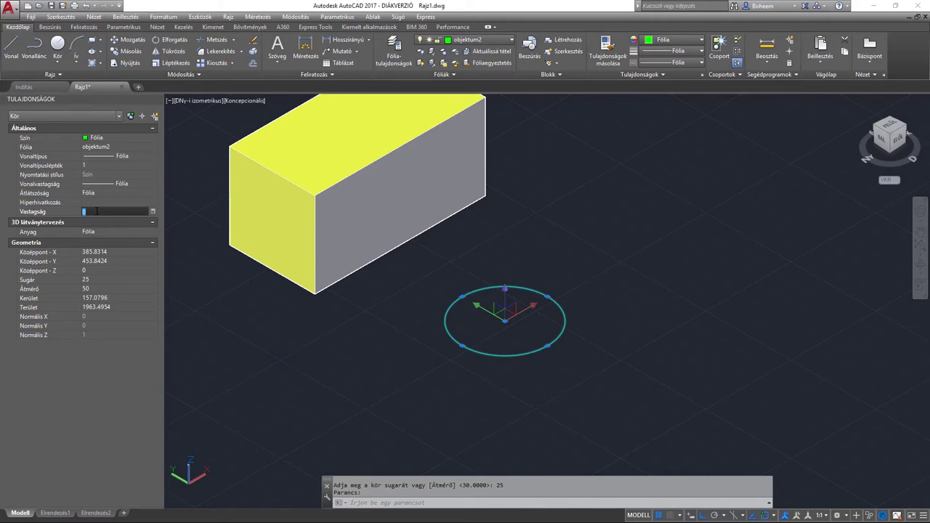
pyautogui.write('50')
# Give the circle thickness 50 and convert it into a solid cylinder.
pyautogui.press('Return')
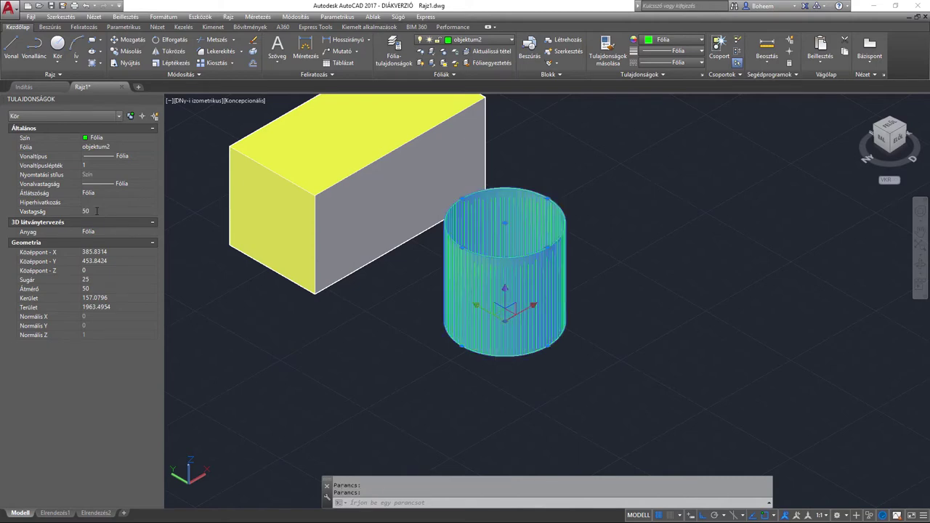
pyautogui.click(296, 17)
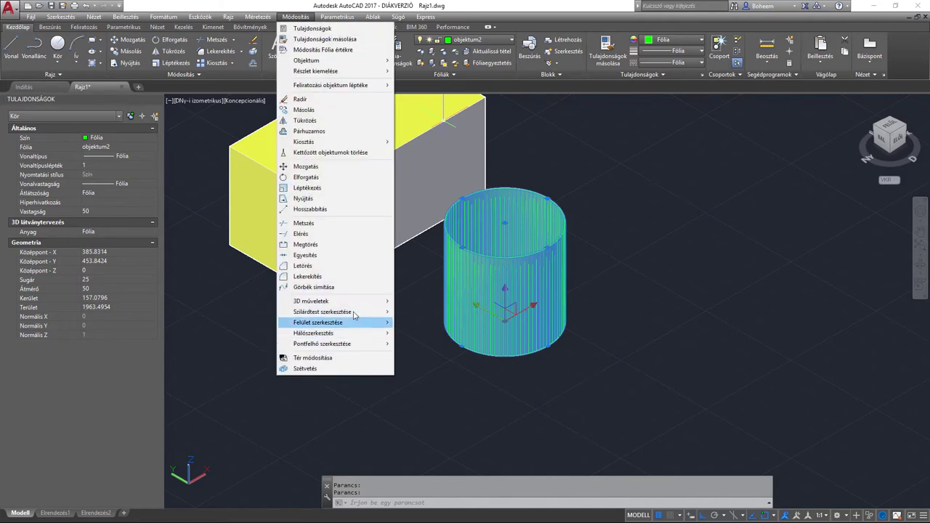
pyautogui.moveTo(311, 301)
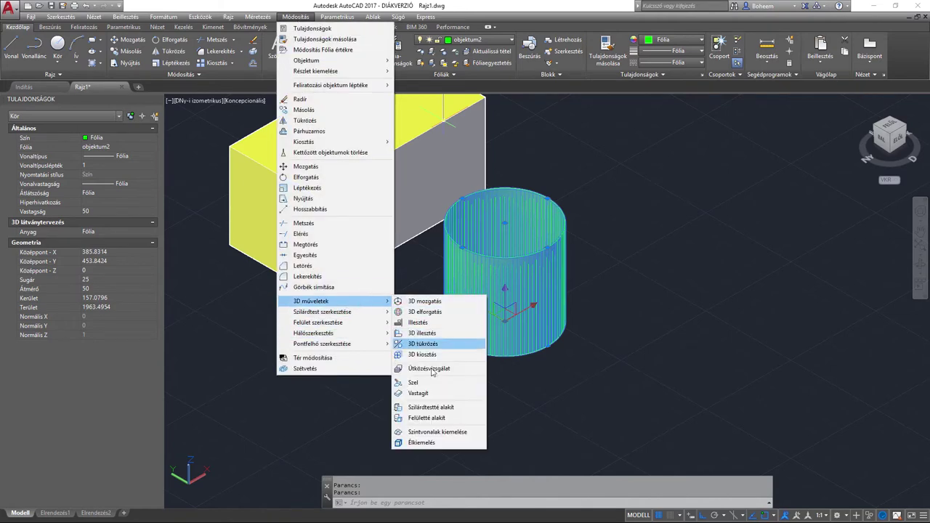
pyautogui.click(441, 410)
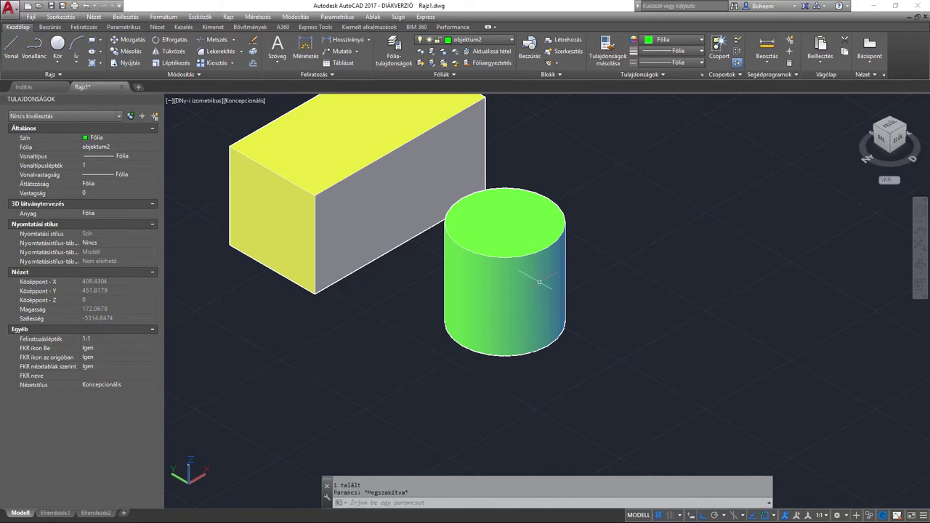
pyautogui.click(455, 232)
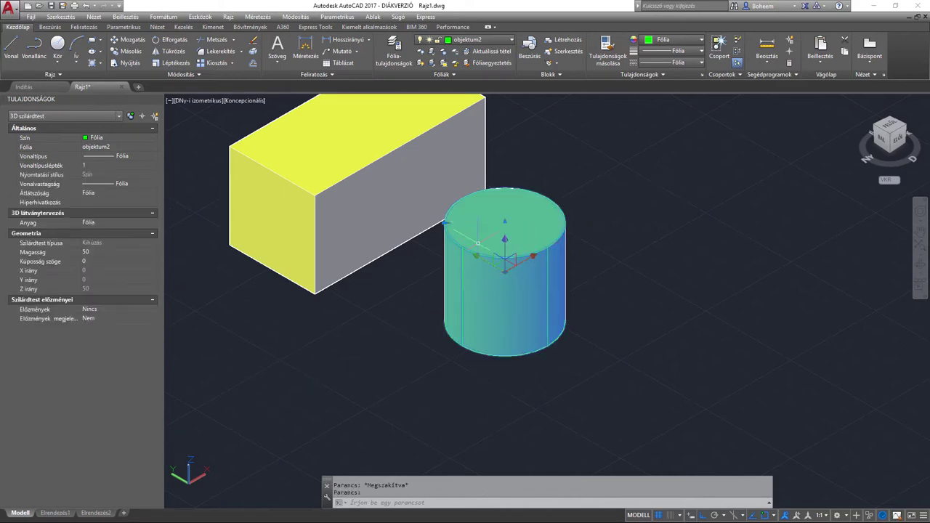
pyautogui.press('Escape')
pyautogui.click(649, 429)
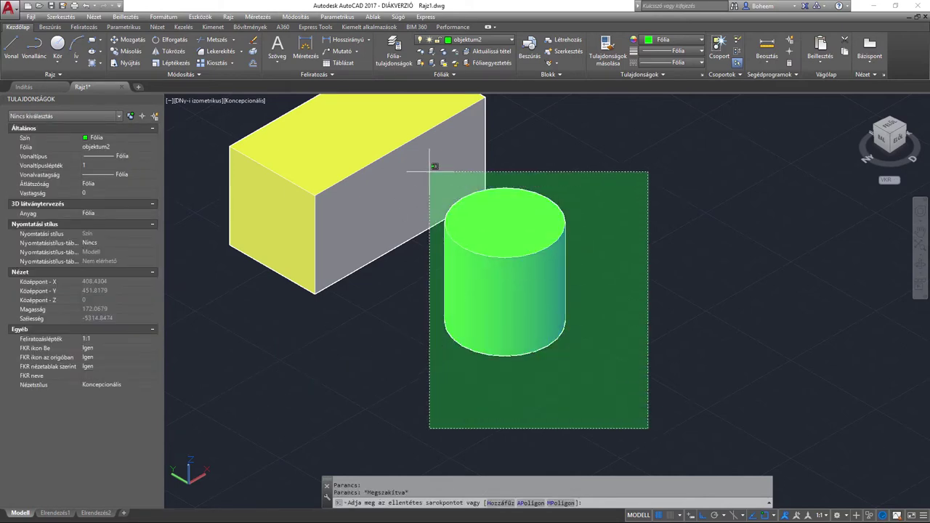
# Orbit the view around the box and cylinder.
pyautogui.click(409, 151)
pyautogui.click(416, 171)
pyautogui.press('Escape')
pyautogui.scroll(-2, 522, 263)
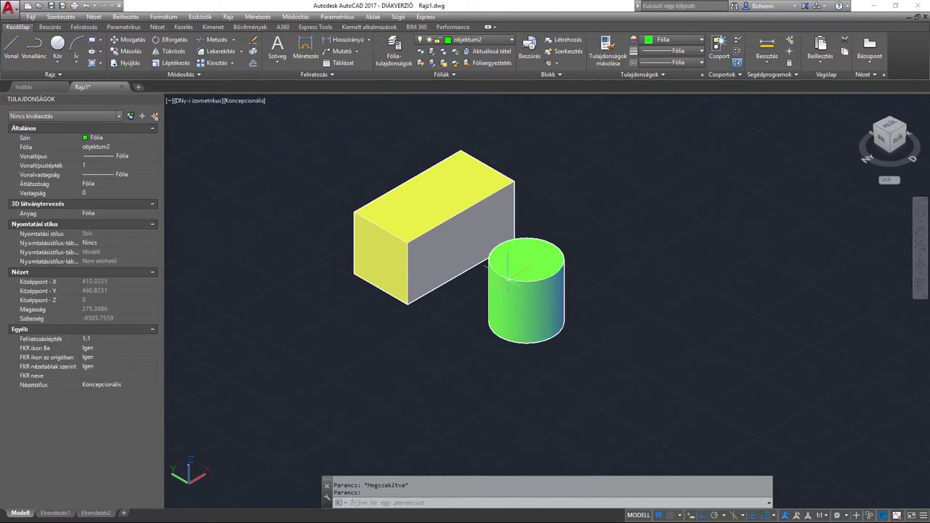
pyautogui.click(921, 265)
pyautogui.moveTo(612, 301)
pyautogui.mouseDown()
pyautogui.moveTo(666, 223)
pyautogui.moveTo(538, 277)
pyautogui.mouseUp()
pyautogui.press('Escape')
pyautogui.scroll(2, 500, 178)
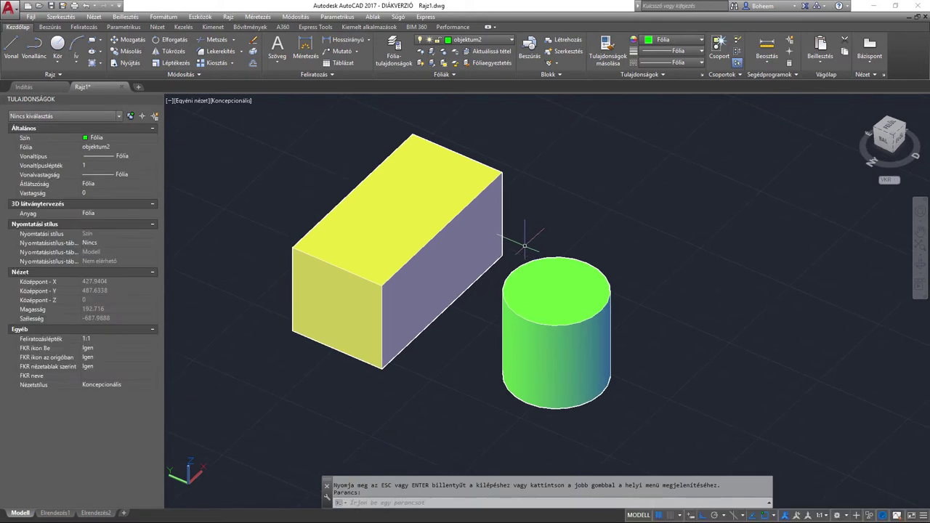
# Extract the edges of the box and cylinder solids with Extract Edges.
pyautogui.click(464, 205)
pyautogui.click(580, 256)
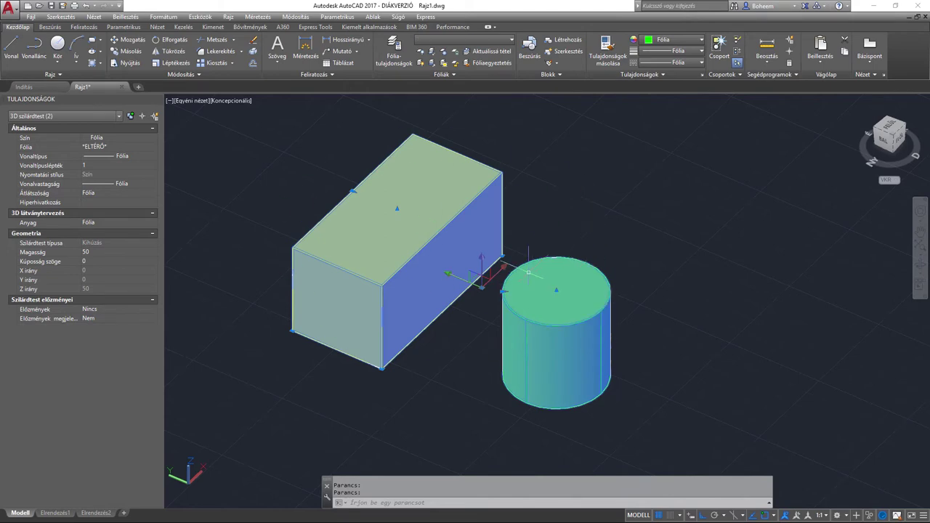
pyautogui.click(302, 19)
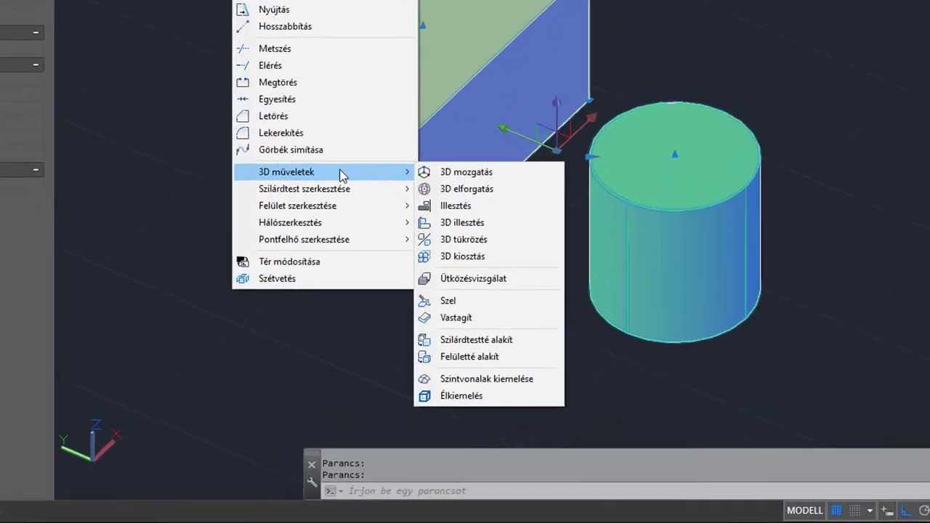
pyautogui.moveTo(280, 135)
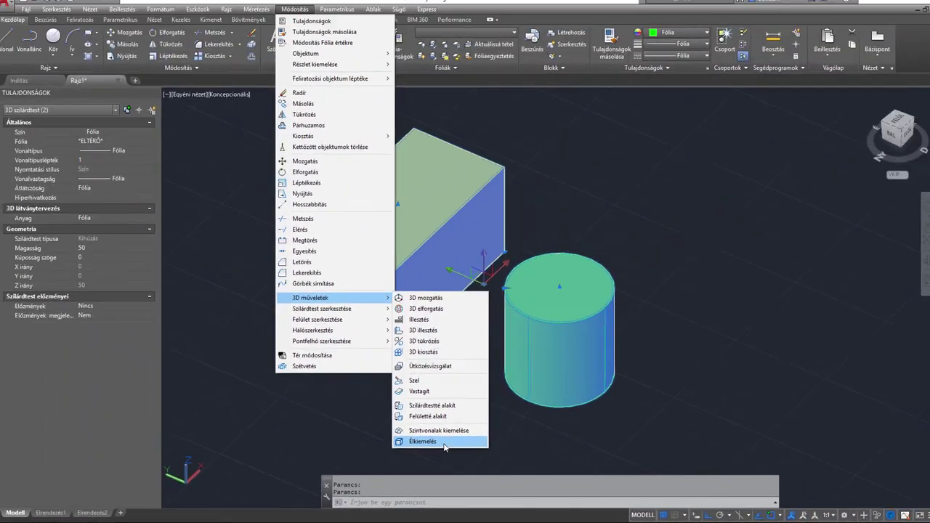
pyautogui.click(440, 443)
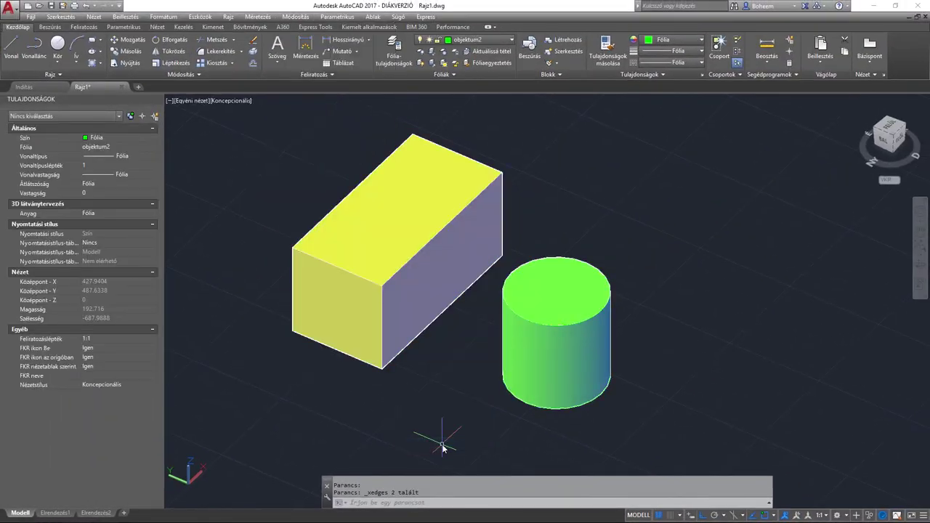
# Move the yellow box solid (MO) away from its extracted edges.
pyautogui.click(418, 199)
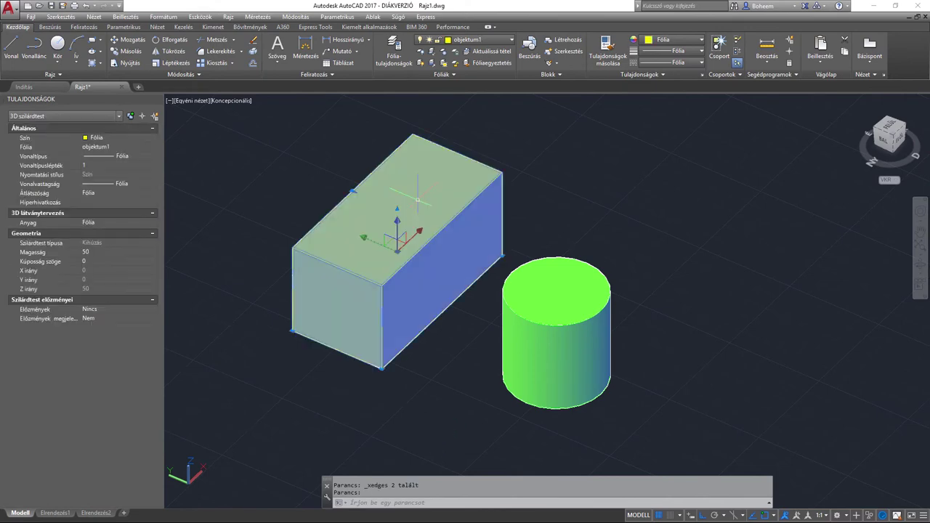
pyautogui.moveTo(388, 296); pyautogui.dragTo(508, 277, button='middle')
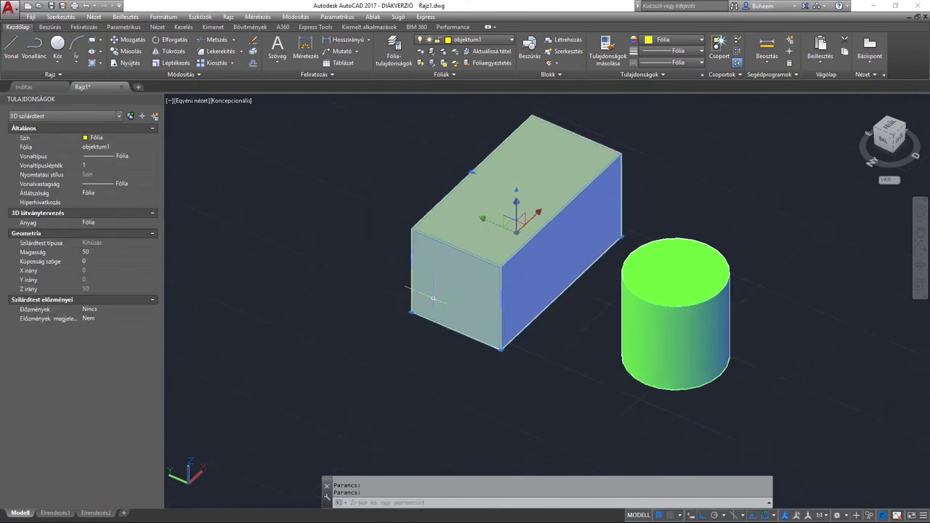
pyautogui.write('mo')
pyautogui.press('Return')
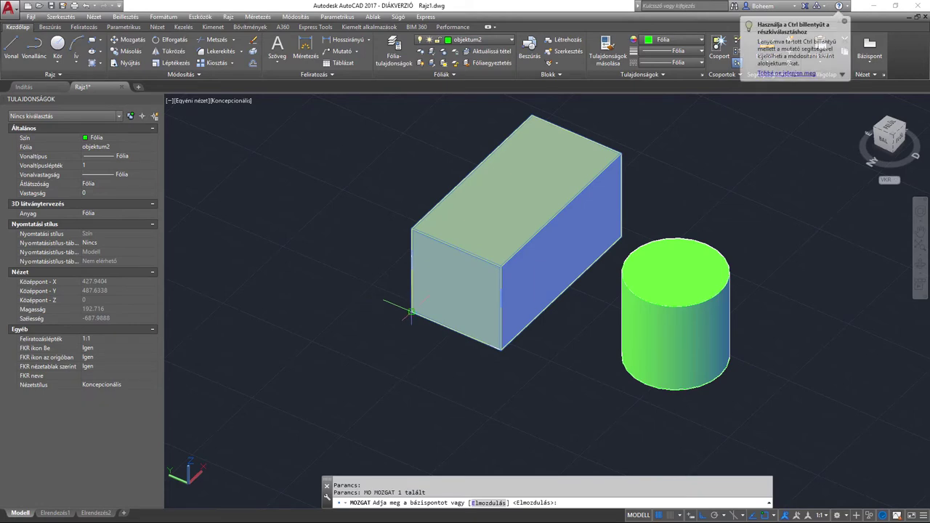
pyautogui.moveTo(282, 260); pyautogui.dragTo(342, 313, button='middle')
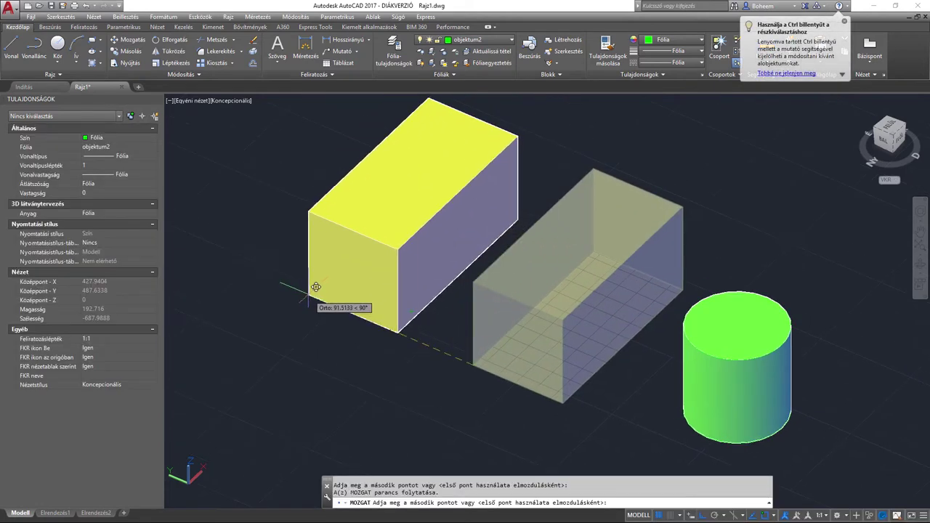
pyautogui.click(295, 288)
pyautogui.moveTo(544, 270); pyautogui.dragTo(411, 201, button='middle')
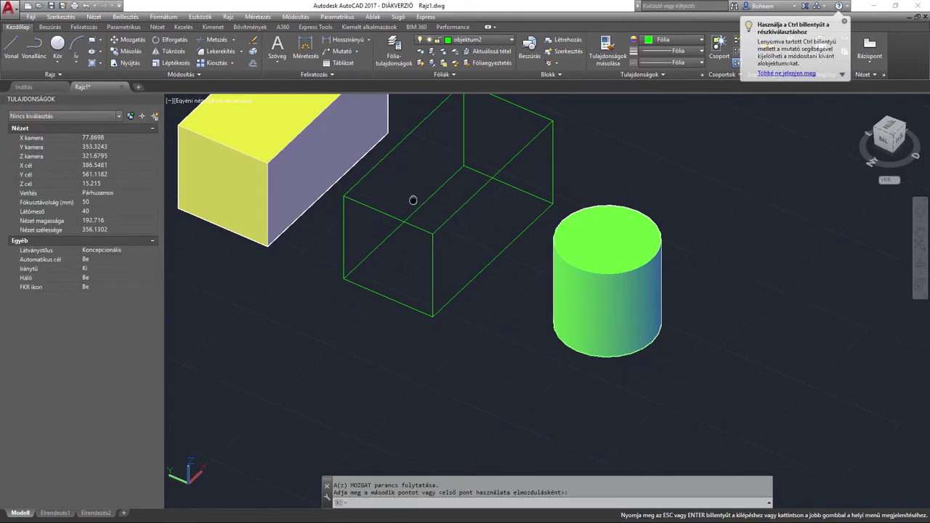
# Move the green cylinder solid to the lower right, away from its edges.
pyautogui.click(620, 249)
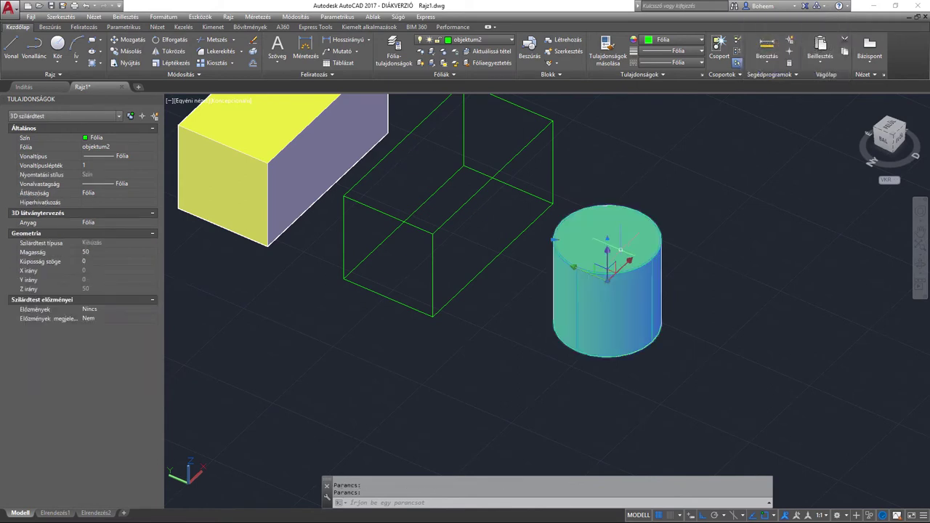
pyautogui.write('m')
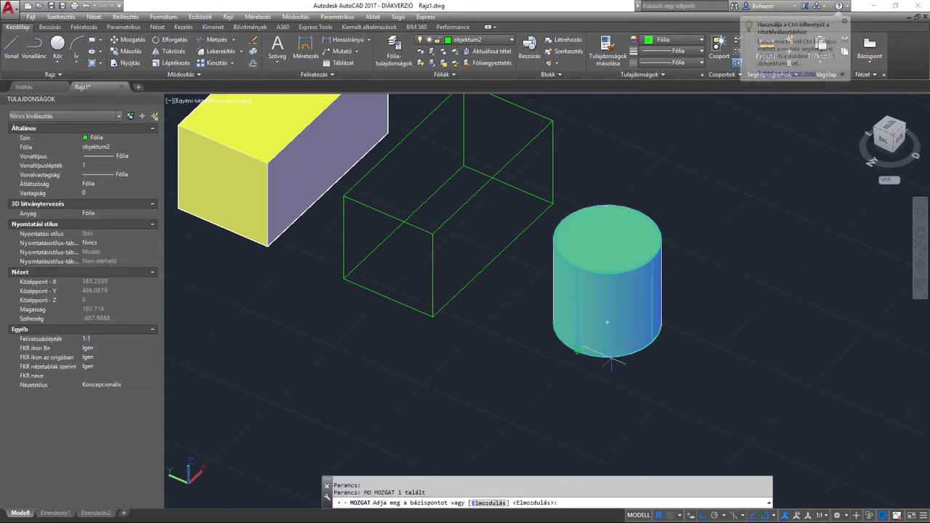
pyautogui.click(606, 322)
pyautogui.press('Escape')
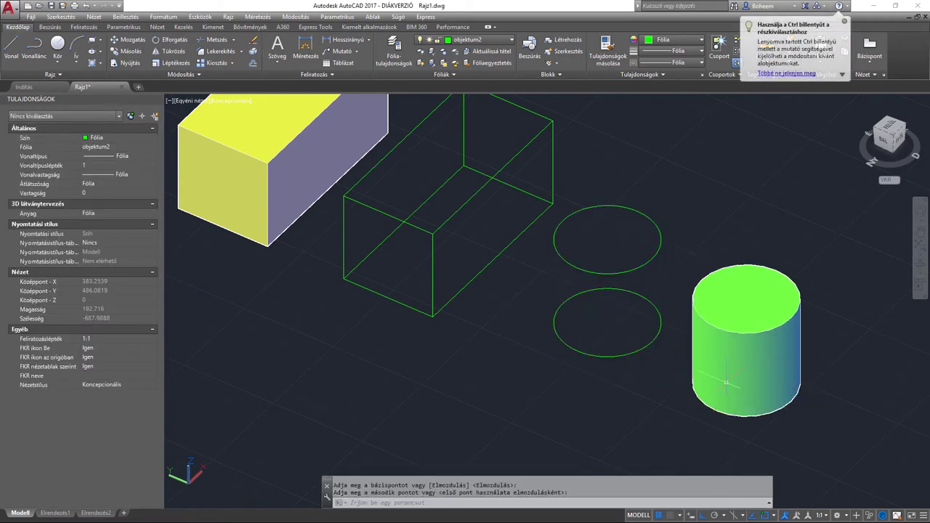
pyautogui.moveTo(524, 224)
pyautogui.mouseDown(button='middle')
pyautogui.moveTo(476, 293)
pyautogui.moveTo(497, 237)
pyautogui.mouseUp(button='middle')
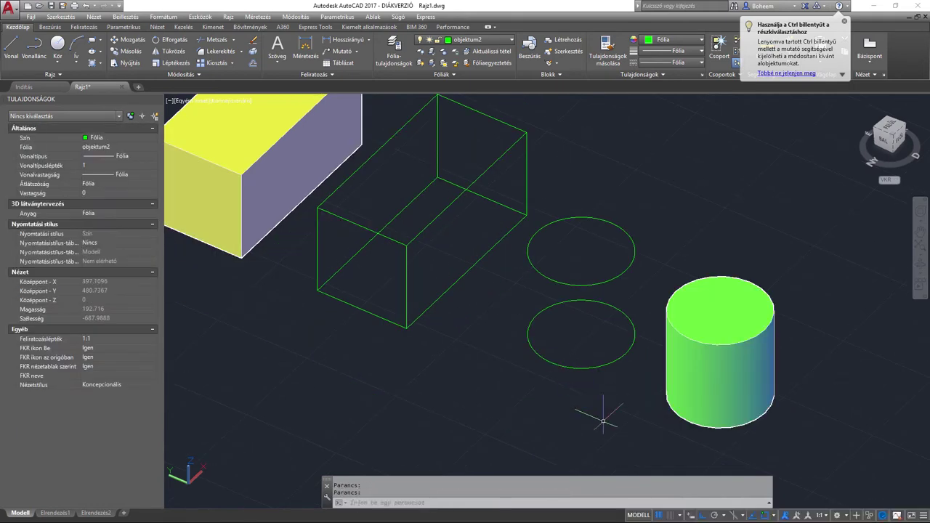
pyautogui.click(609, 419)
# Move all 14 extracted box and cylinder edges onto the elek layer so they display cyan.
pyautogui.click(368, 148)
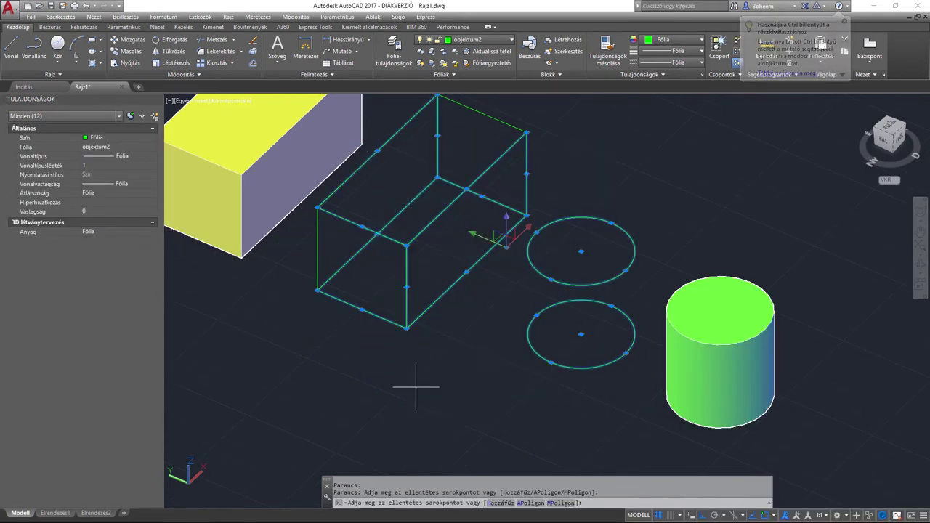
pyautogui.click(414, 385)
pyautogui.click(313, 241)
pyautogui.click(634, 295)
pyautogui.click(509, 172)
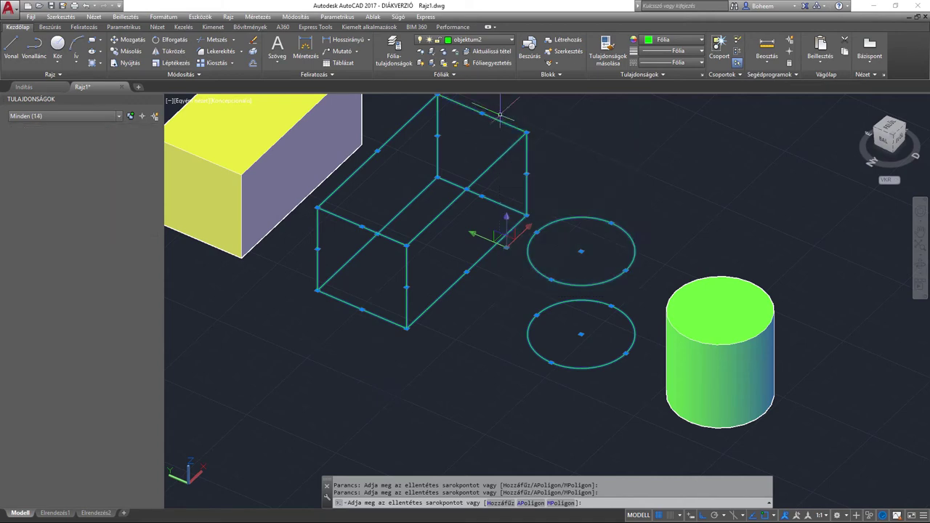
pyautogui.click(480, 40)
pyautogui.click(474, 64)
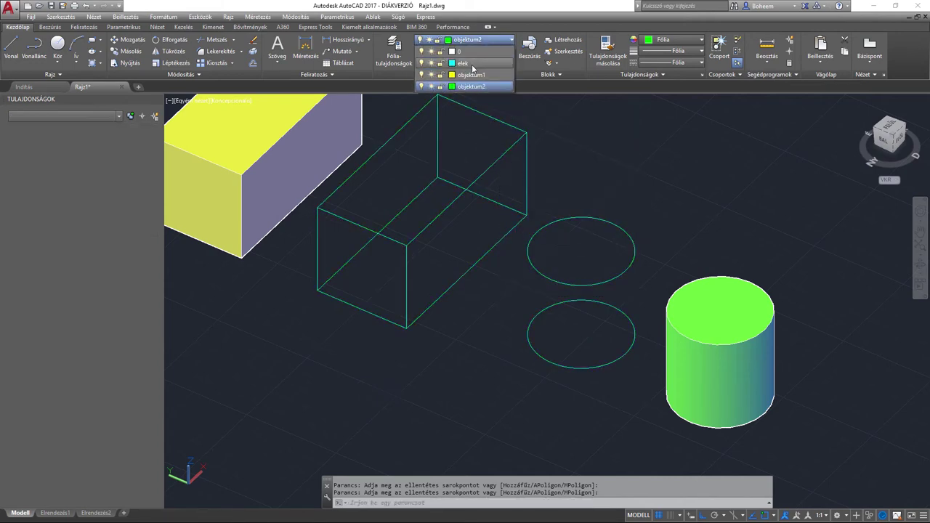
pyautogui.press('Escape')
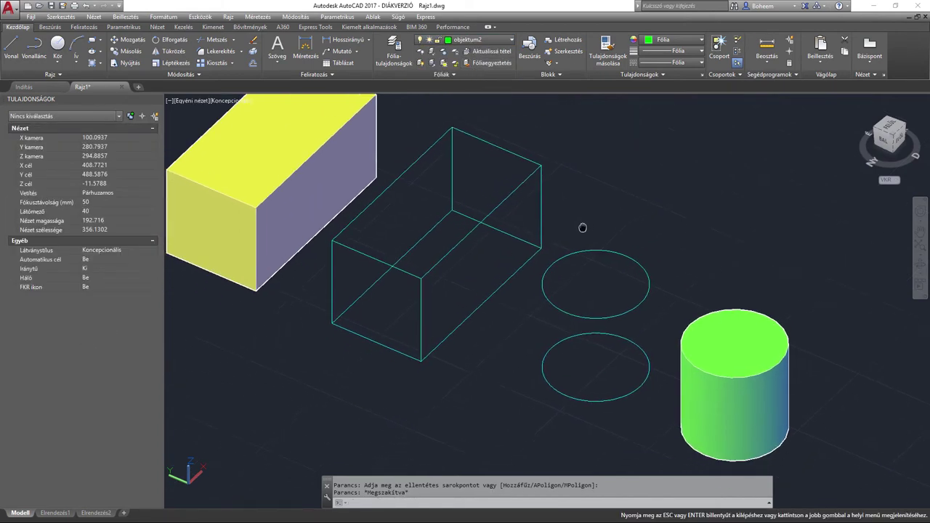
pyautogui.scroll(-2, 621, 222)
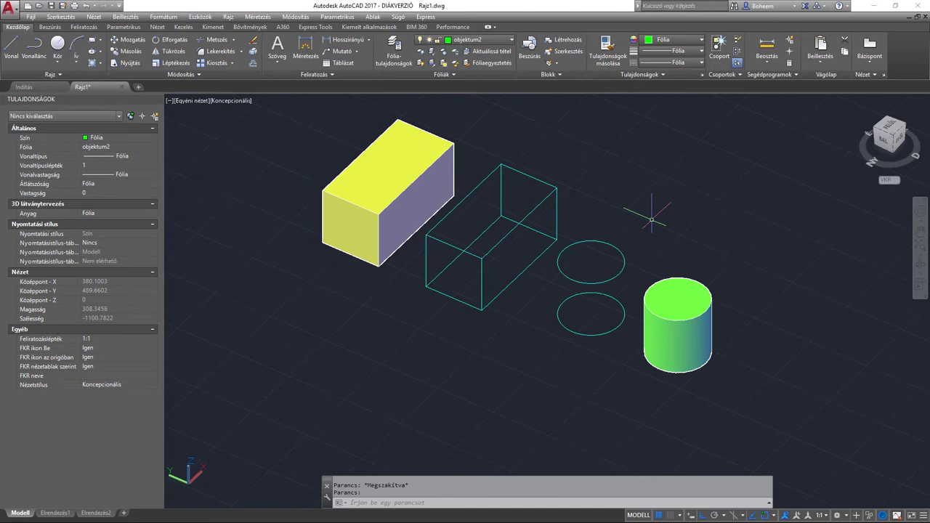
pyautogui.scroll(2, 652, 218)
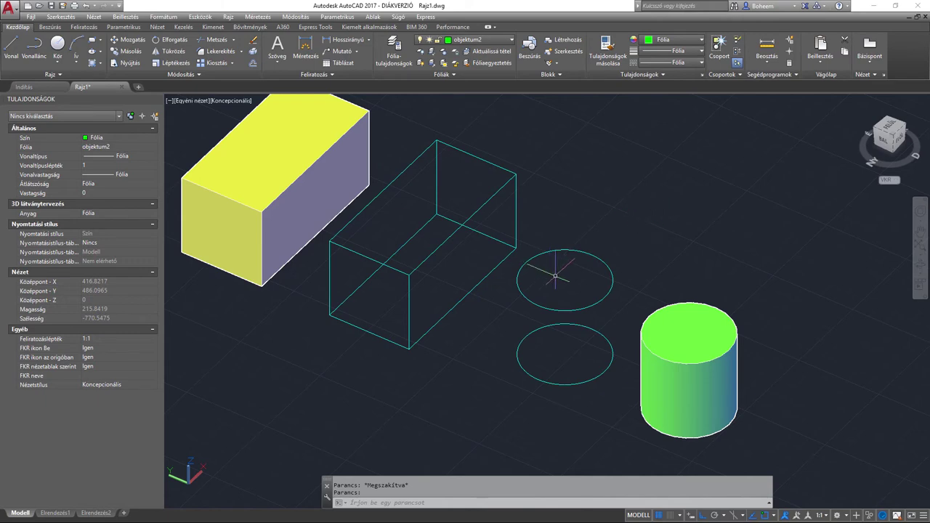
# Lower the upper cyan circle to centre Z 0 so it sits on the lower circle.
pyautogui.moveTo(555, 275); pyautogui.dragTo(557, 277, button='middle')
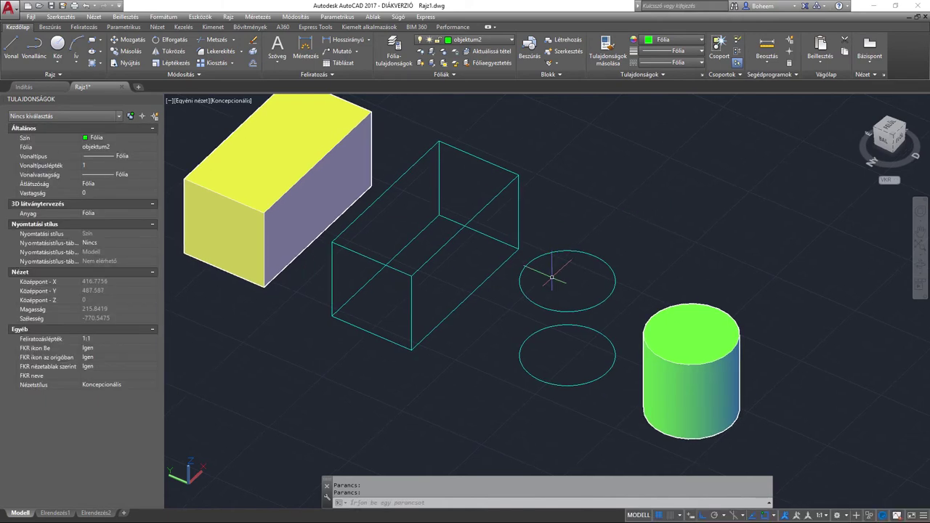
pyautogui.click(633, 294)
pyautogui.click(590, 275)
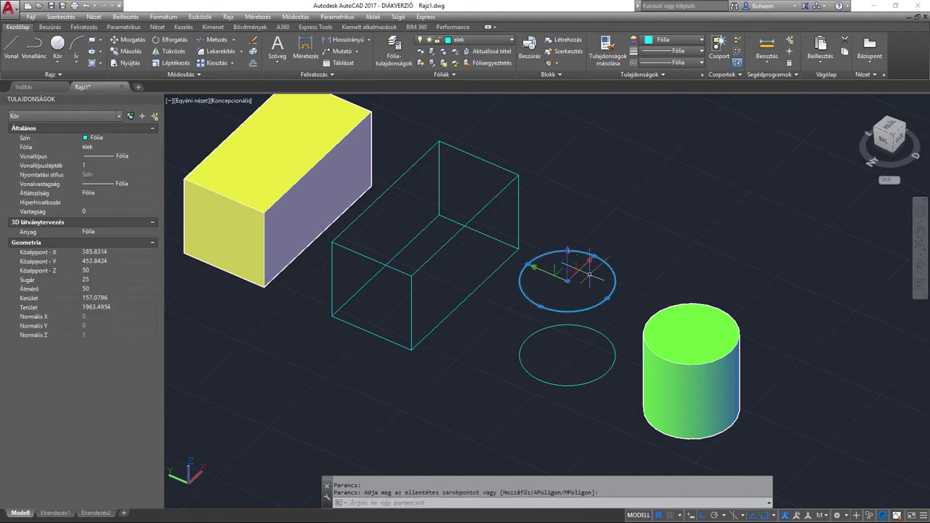
pyautogui.moveTo(590, 274); pyautogui.dragTo(556, 270, button='middle')
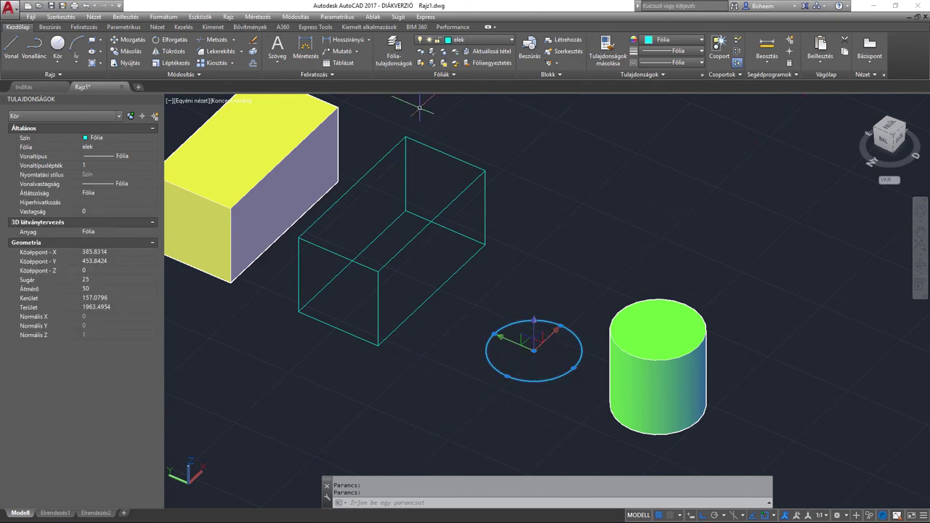
# Convert the remaining circle into a flat surface disc with Convert to Surface.
pyautogui.click(300, 17)
pyautogui.moveTo(311, 301)
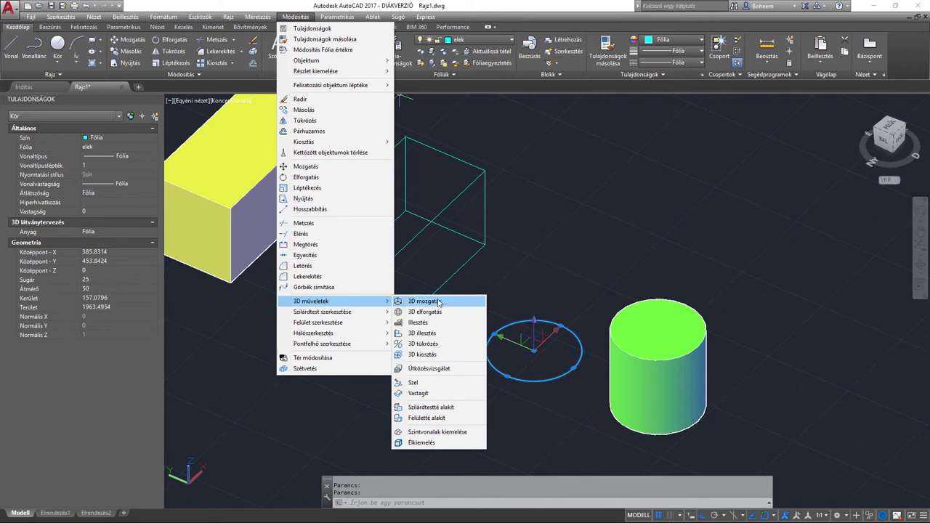
pyautogui.click(427, 418)
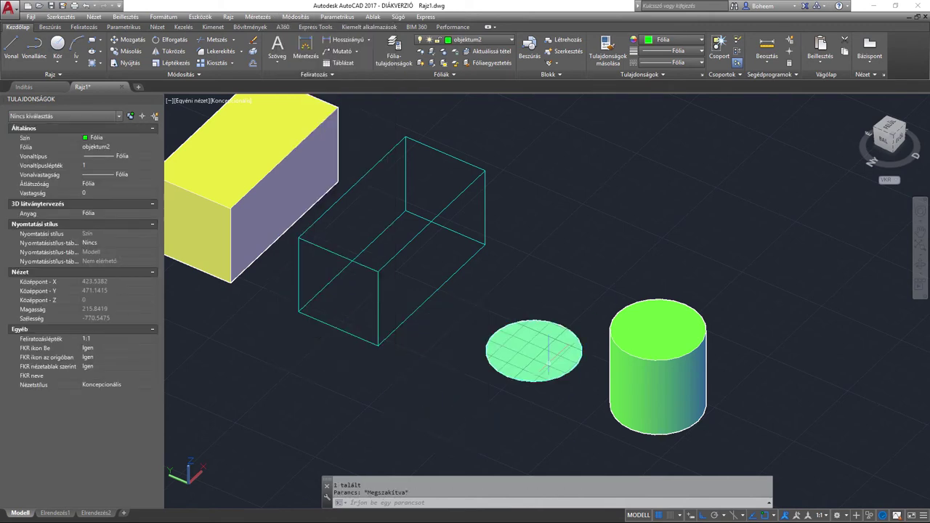
pyautogui.click(574, 364)
pyautogui.scroll(3, 537, 377)
pyautogui.press('Escape')
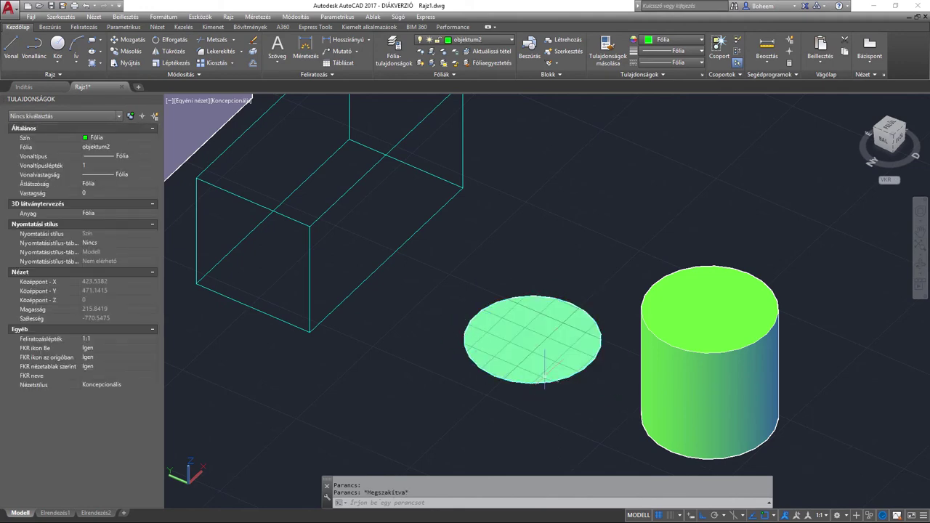
# Thicken the surface disc by 50 into a cyan cylinder solid and check the result.
pyautogui.click(522, 339)
pyautogui.click(295, 16)
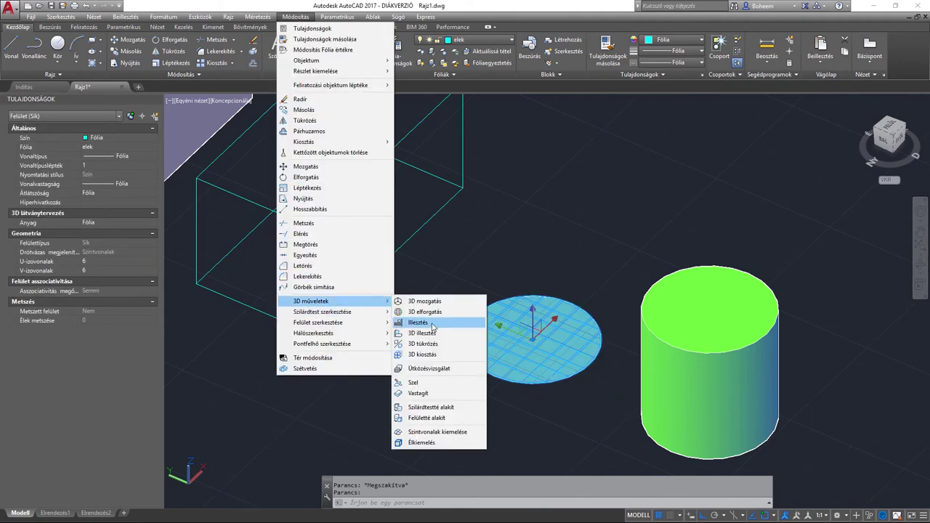
pyautogui.click(459, 393)
pyautogui.write('50')
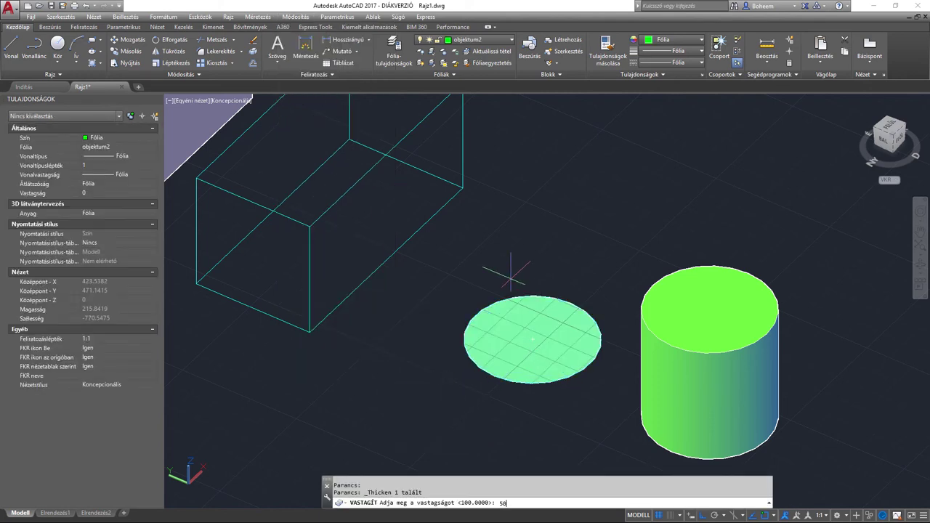
pyautogui.press('Return')
pyautogui.press('Escape')
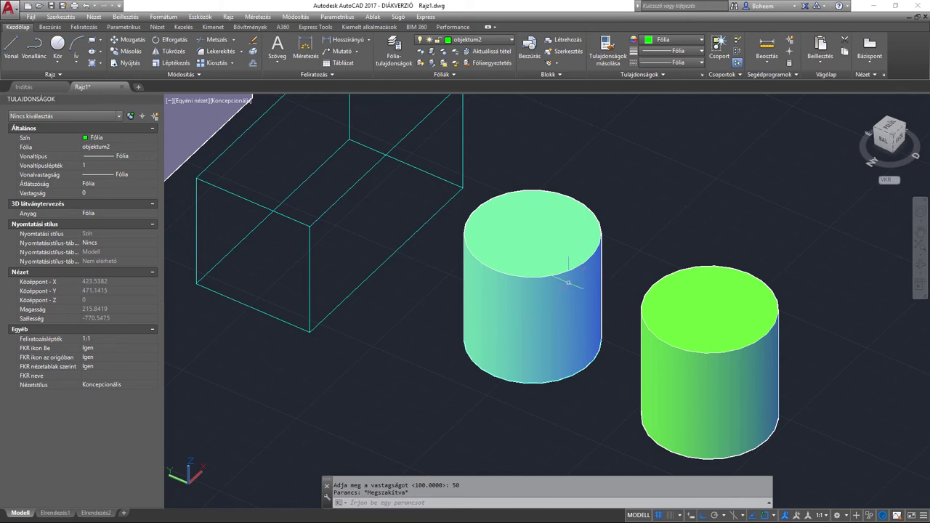
pyautogui.click(572, 276)
pyautogui.press('Escape')
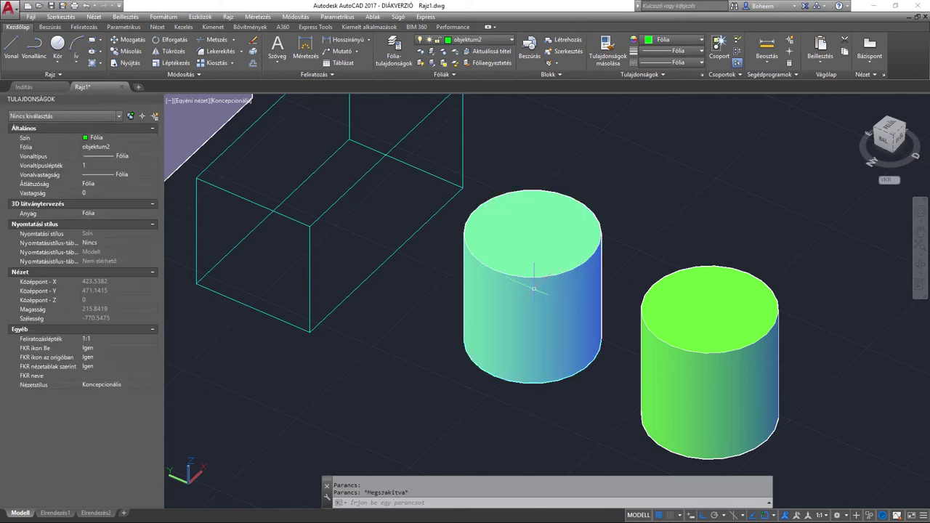
# Erase eight edges of the cyan wire box, leaving one rectangular face outline.
pyautogui.moveTo(442, 235); pyautogui.dragTo(531, 355, button='middle')
pyautogui.moveTo(537, 399); pyautogui.dragTo(551, 355, button='middle')
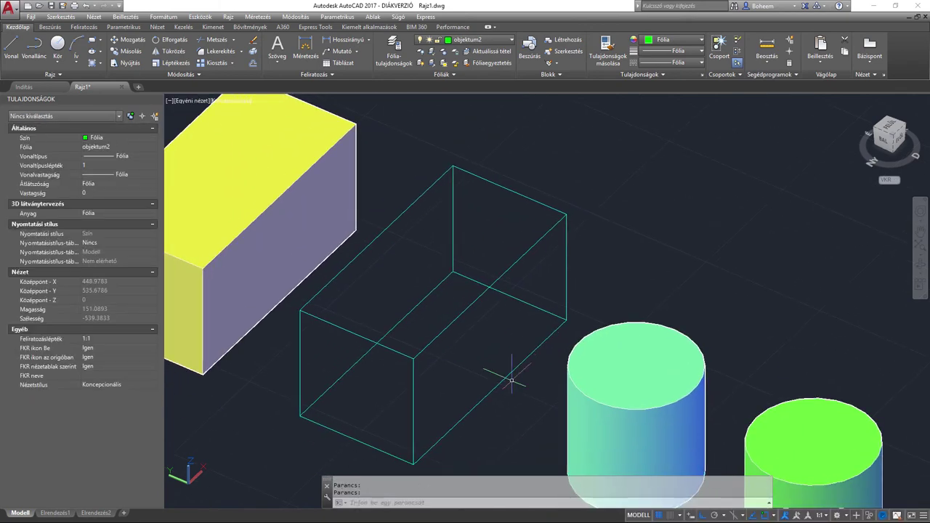
pyautogui.moveTo(509, 376); pyautogui.dragTo(531, 317, button='middle')
pyautogui.moveTo(447, 469); pyautogui.dragTo(343, 276)
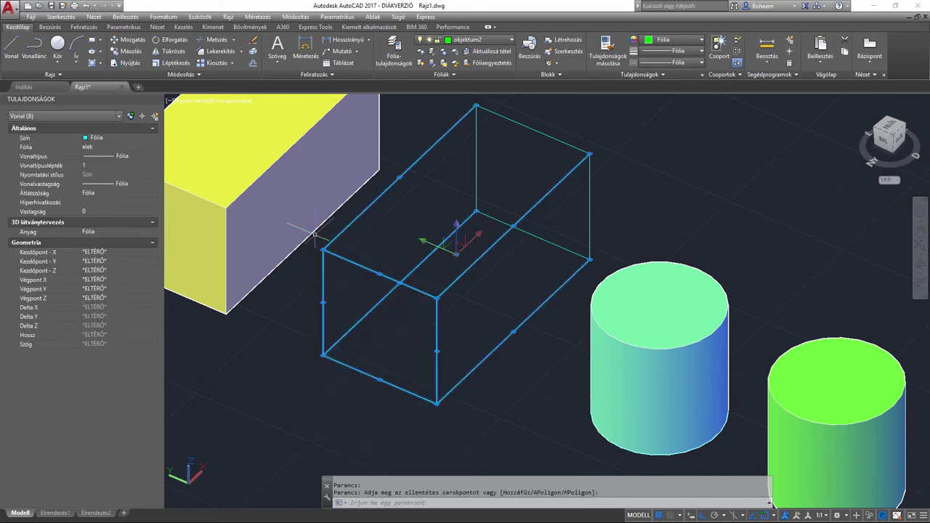
pyautogui.press('Delete')
# Join the rectangle's four remaining lines into a single closed polyline.
pyautogui.keyDown('shift'); pyautogui.moveTo(418, 266); pyautogui.dragTo(504, 234, button='middle'); pyautogui.keyUp('shift')
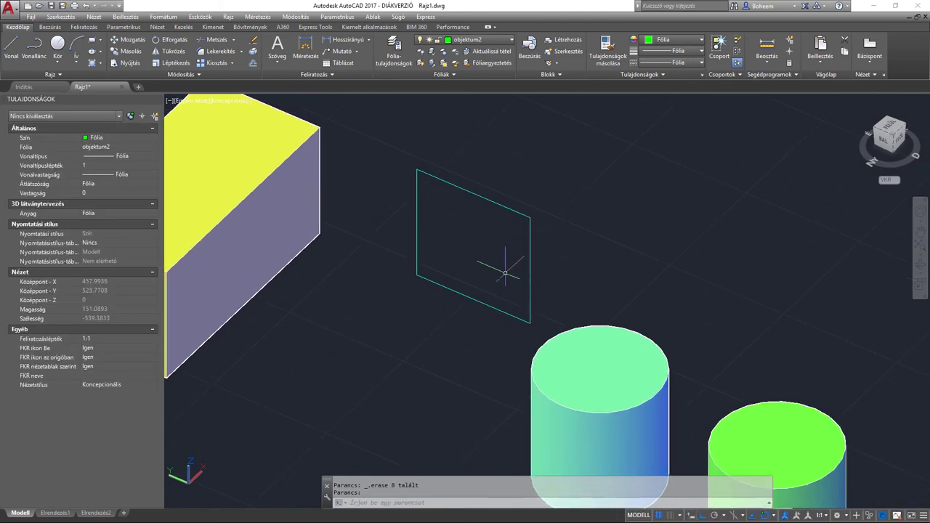
pyautogui.click(532, 332)
pyautogui.click(421, 178)
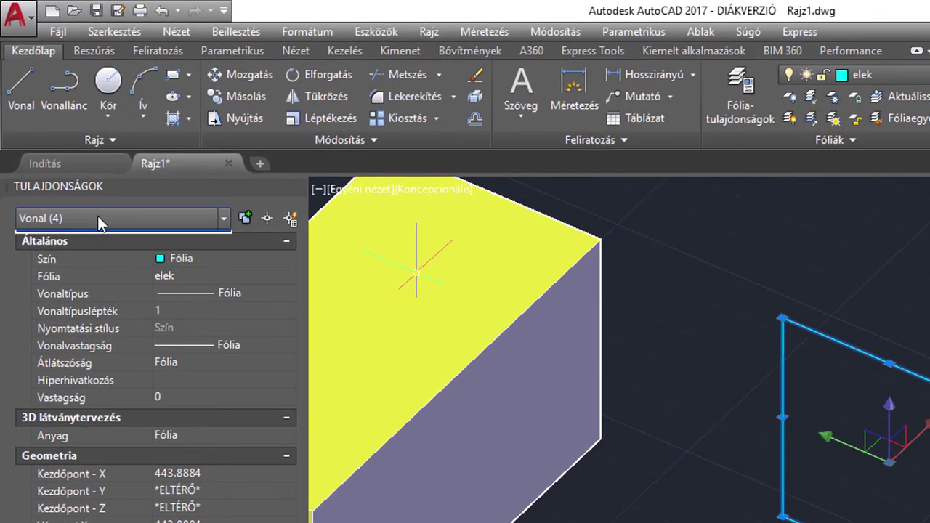
pyautogui.click(97, 214)
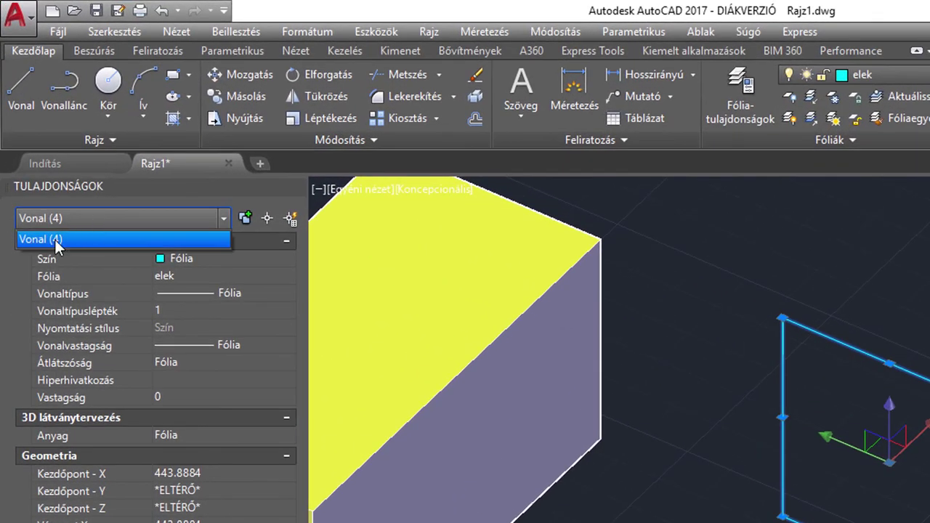
pyautogui.click(115, 216)
pyautogui.click(387, 140)
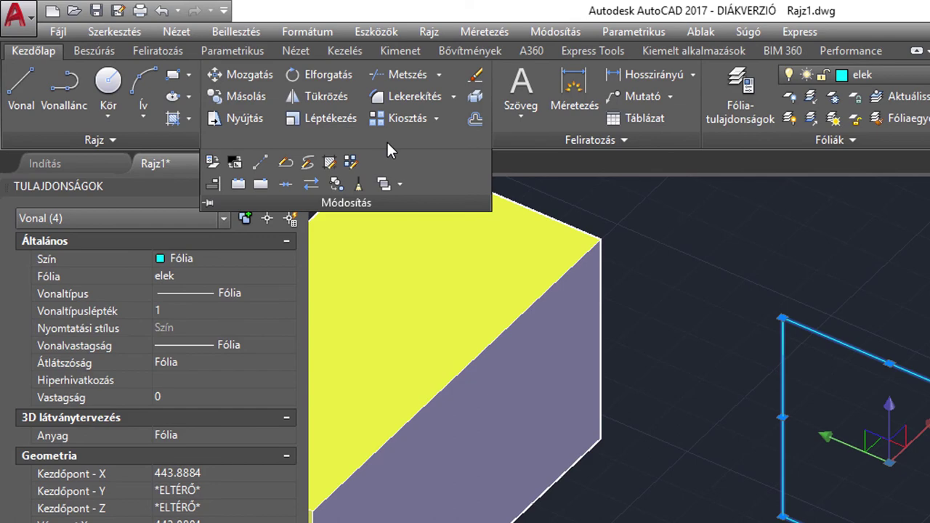
pyautogui.click(284, 186)
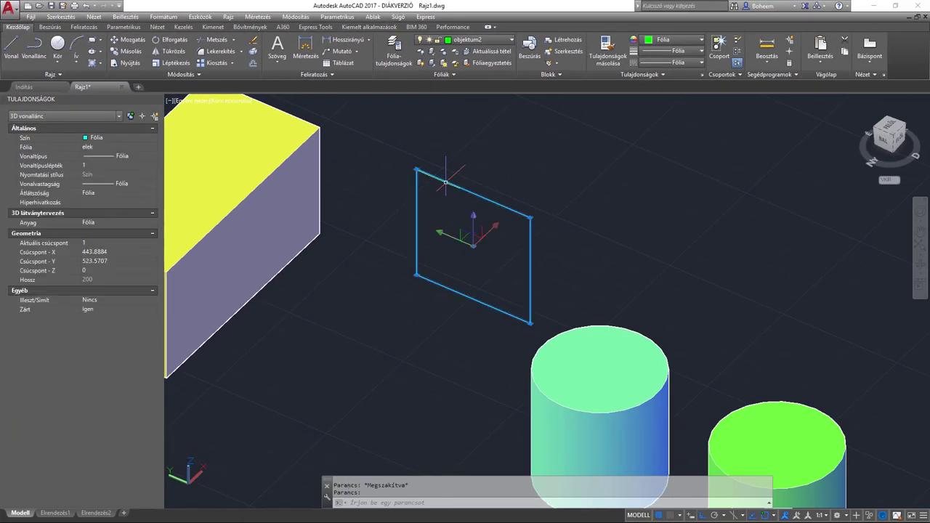
pyautogui.press('Escape')
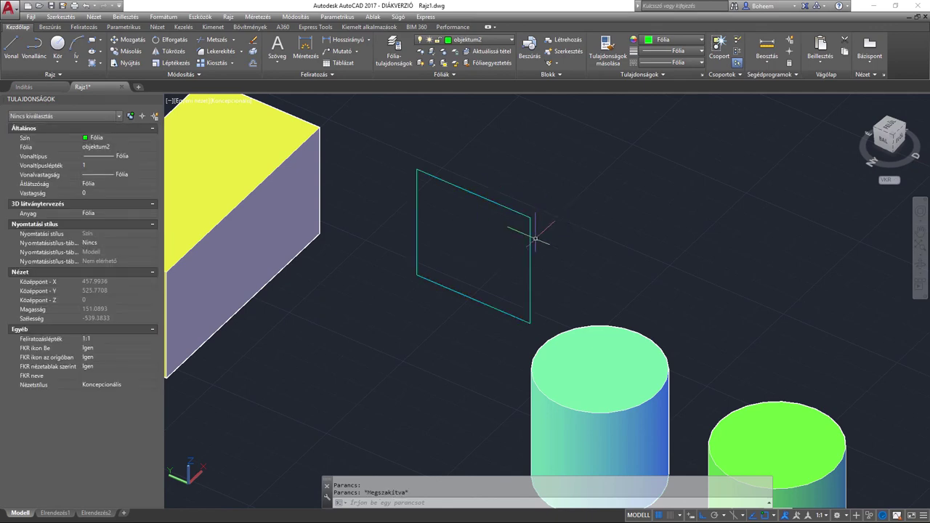
# Convert the closed rectangle outline into a surface.
pyautogui.click(510, 208)
pyautogui.click(412, 98)
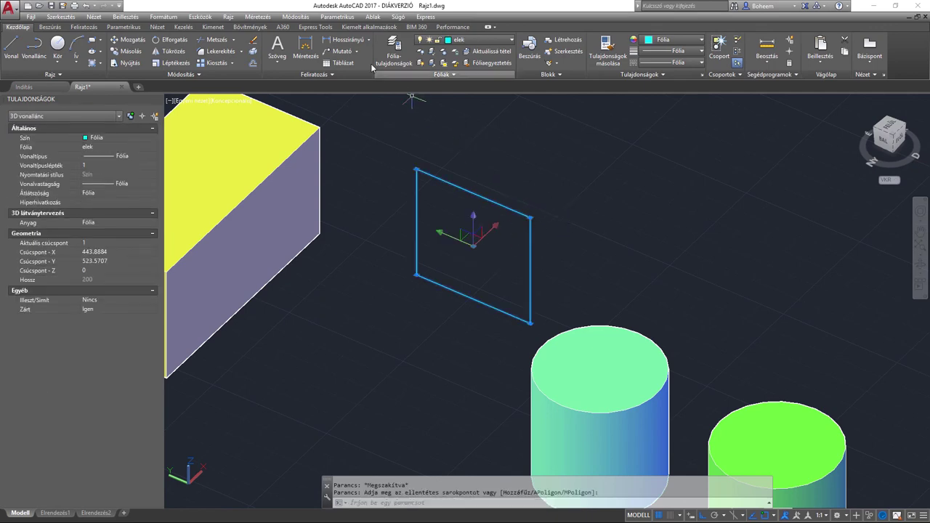
pyautogui.click(295, 16)
pyautogui.moveTo(311, 301)
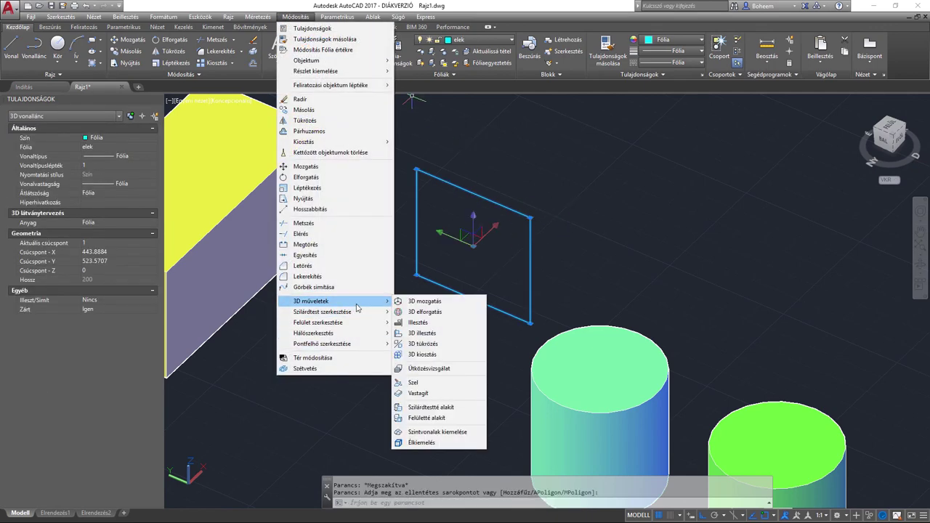
pyautogui.click(445, 418)
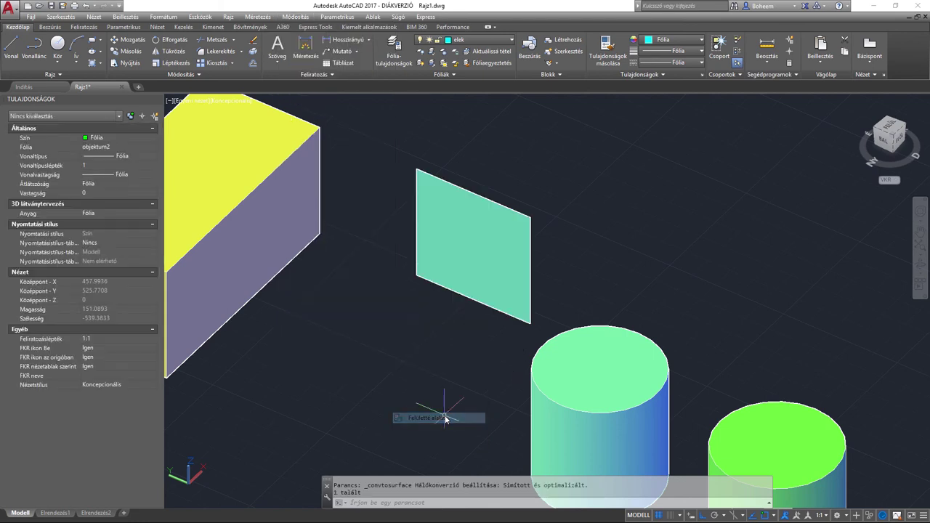
# Thicken the rectangular surface by 100 into a cyan box solid.
pyautogui.click(477, 277)
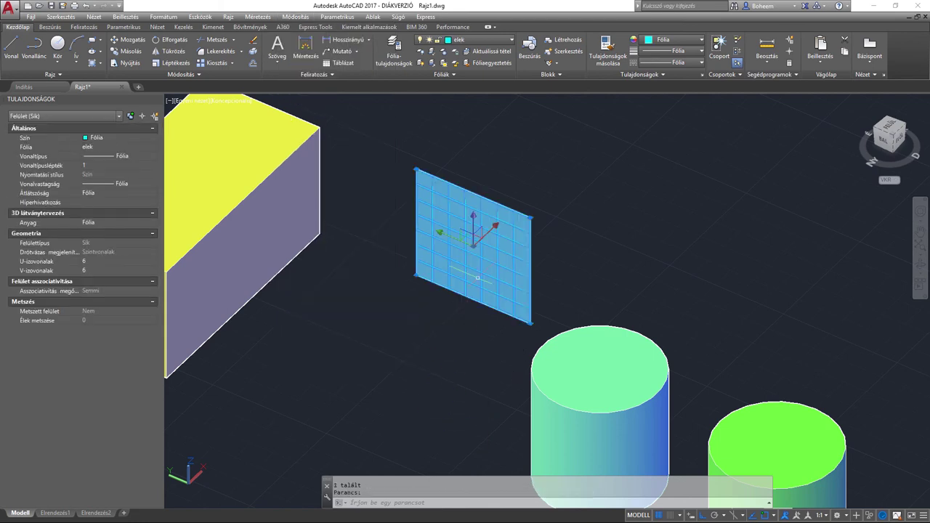
pyautogui.click(285, 17)
pyautogui.moveTo(311, 301)
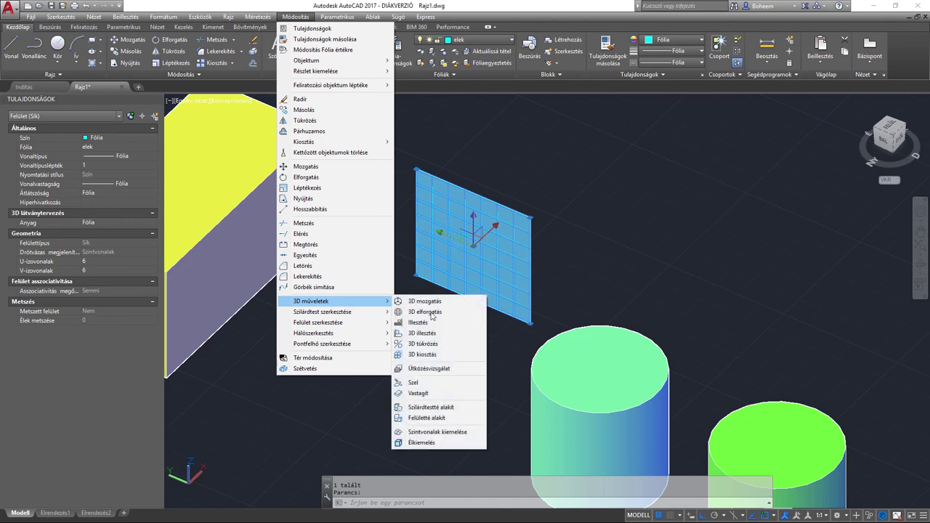
pyautogui.click(447, 393)
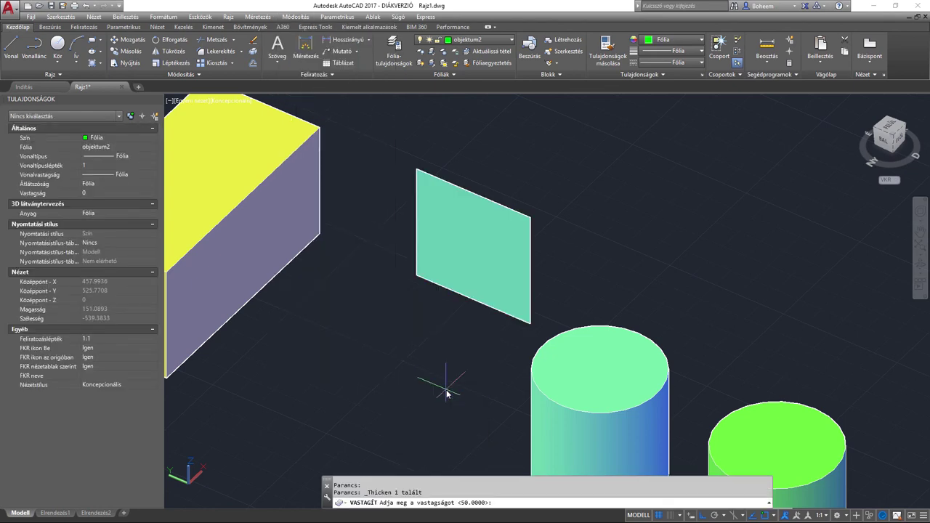
pyautogui.write('100')
pyautogui.press('Return')
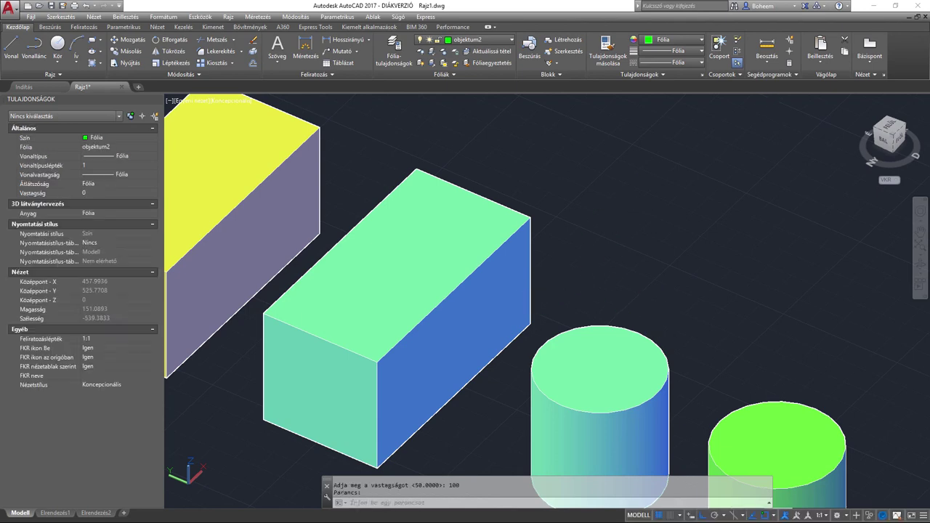
pyautogui.scroll(-2, 617, 216)
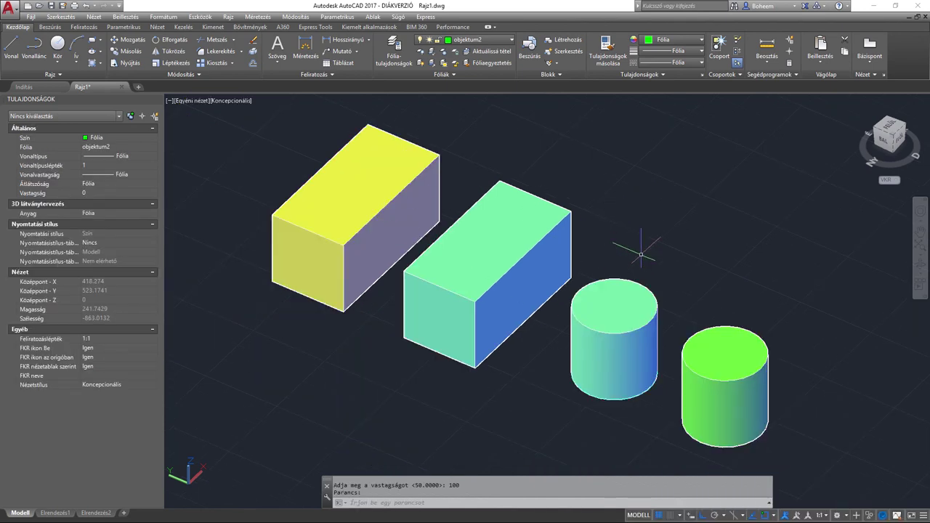